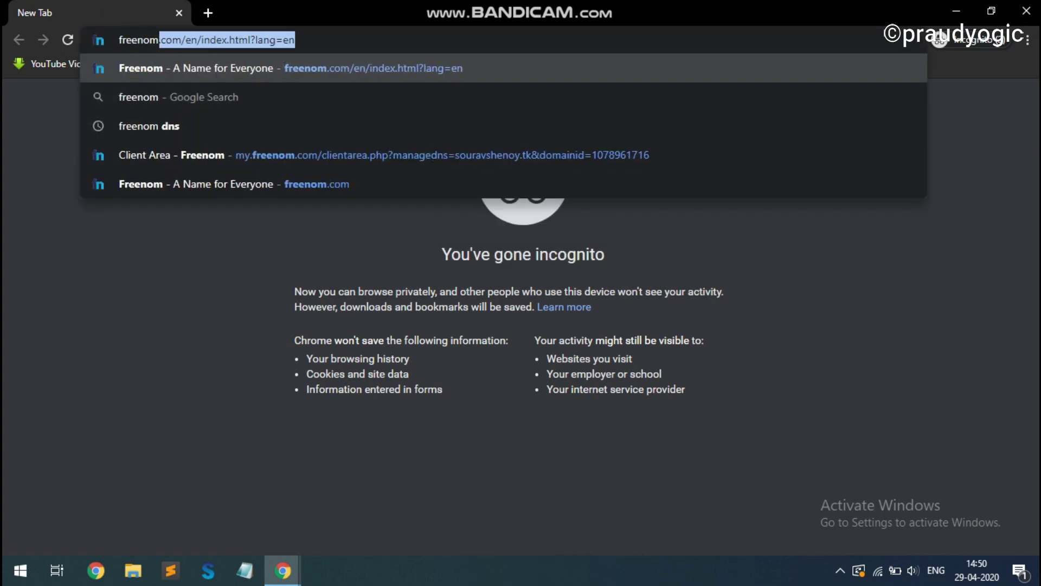
Step: Open freenom.com and check the availability of the domain name formyresume
type(".com")
key("Return")
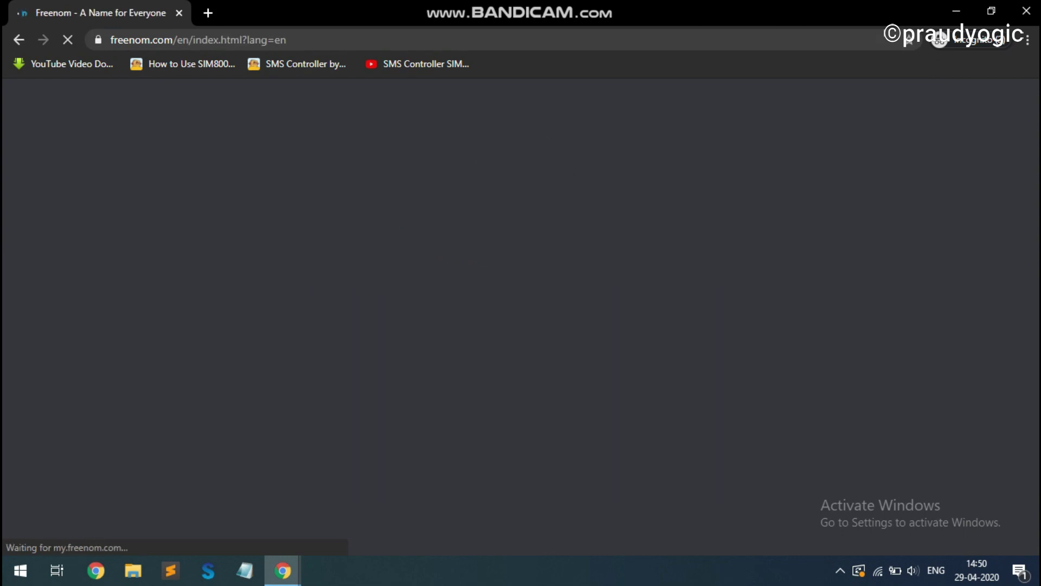
scroll(520, 314, "down", 1)
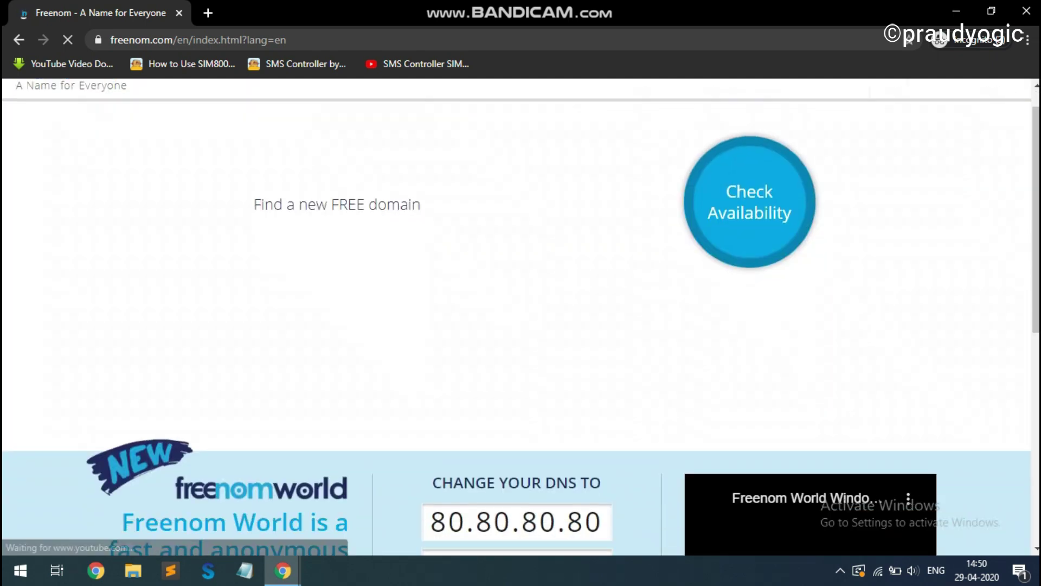
type("formy")
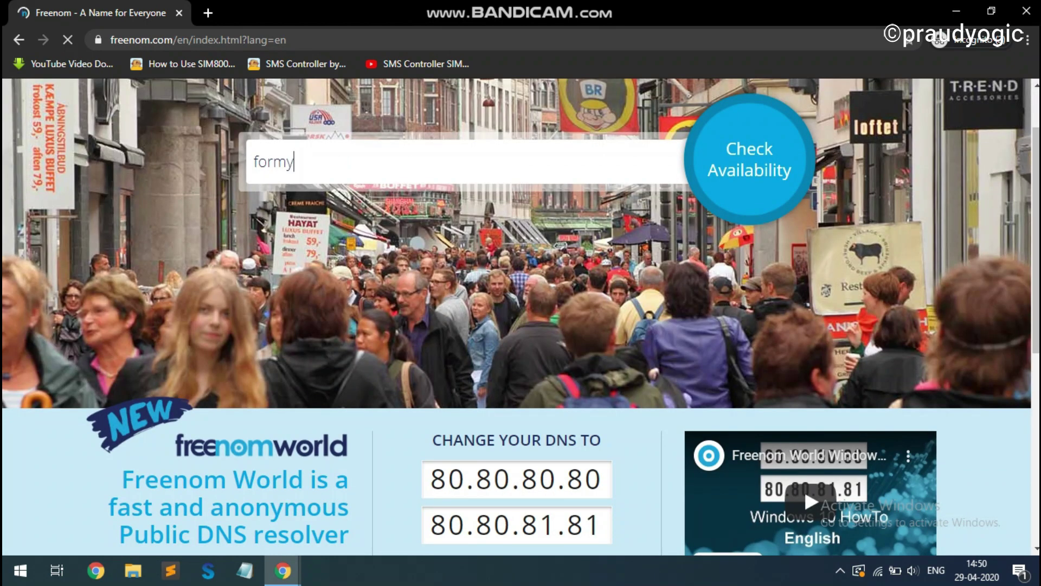
type("resume")
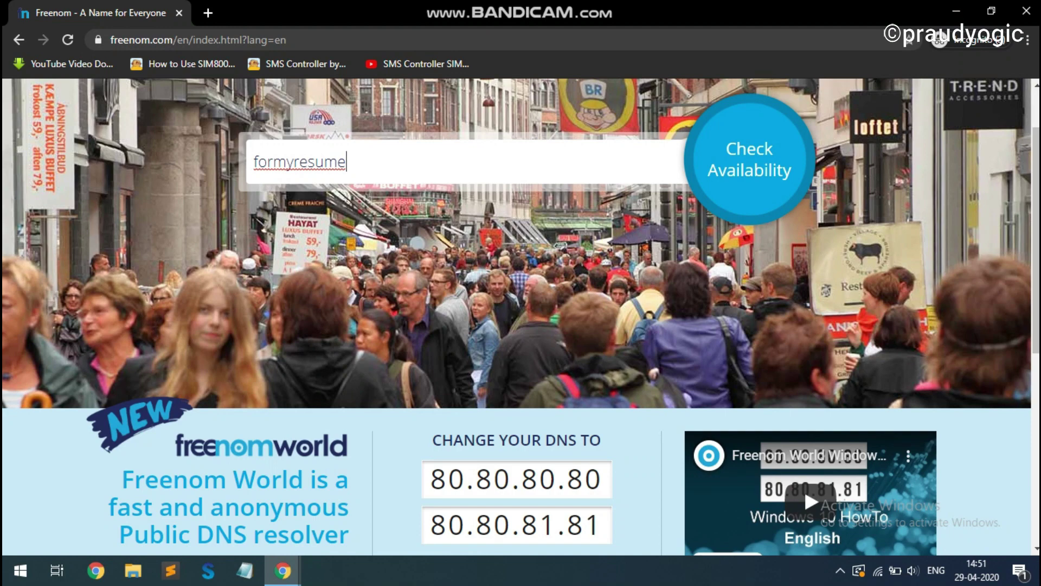
key("Return")
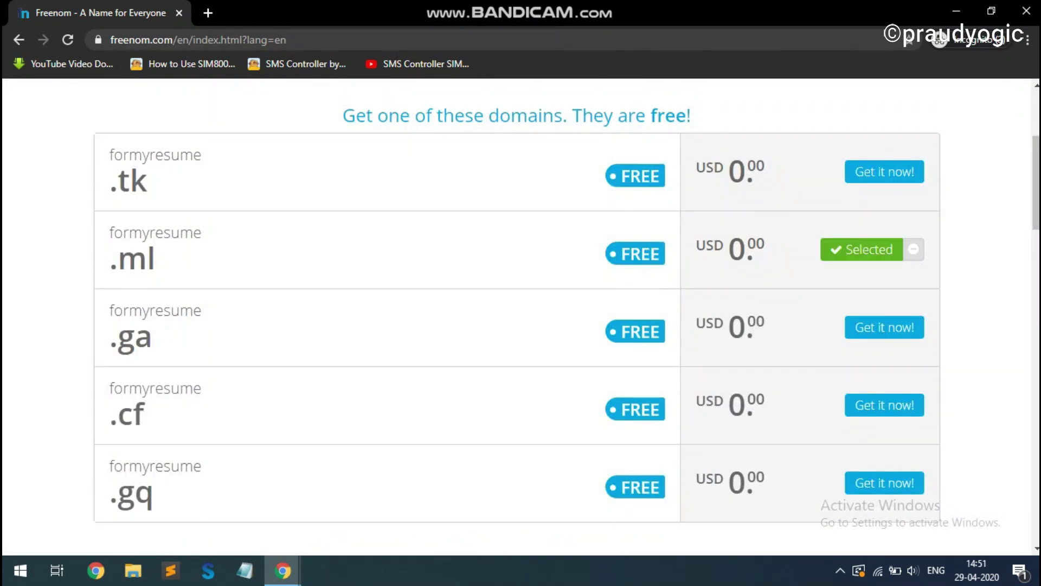
Step: Check out the free domain formyresume.ml with the period 12 Months @ FREE and complete the order
scroll(914, 250, "up", 2)
left_click(889, 205)
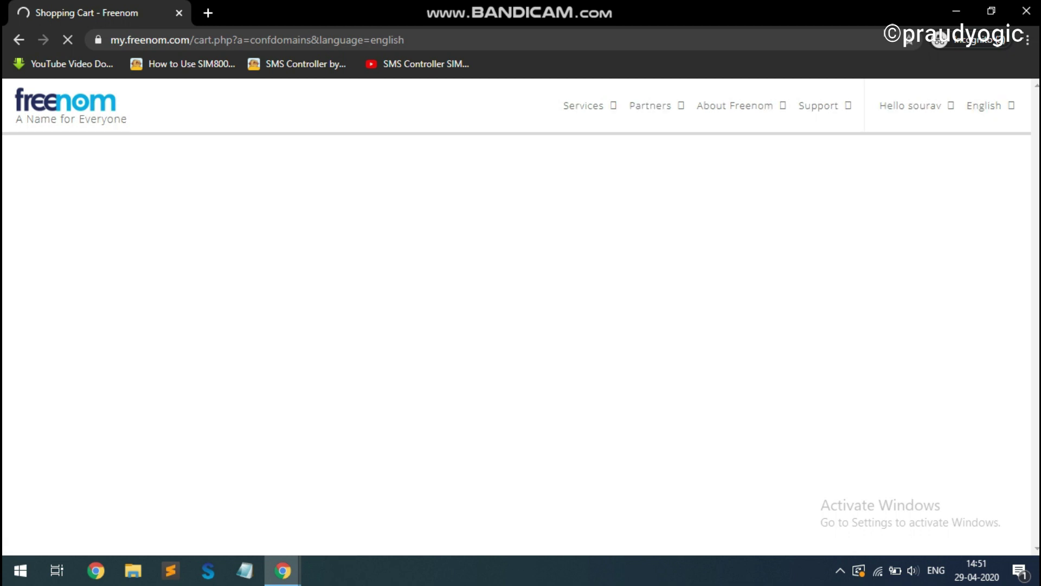
scroll(517, 317, "down", 1)
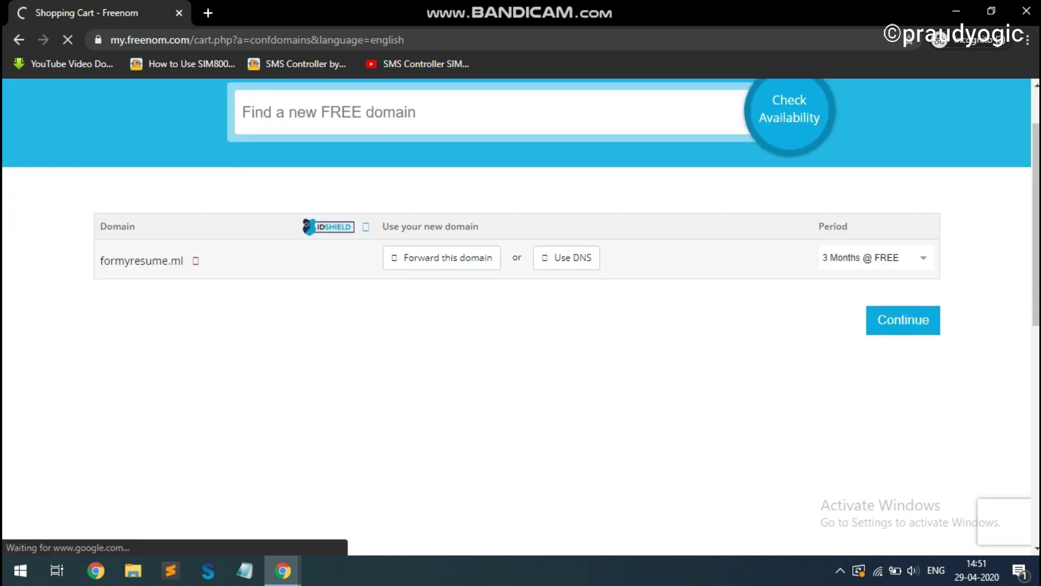
left_click(876, 258)
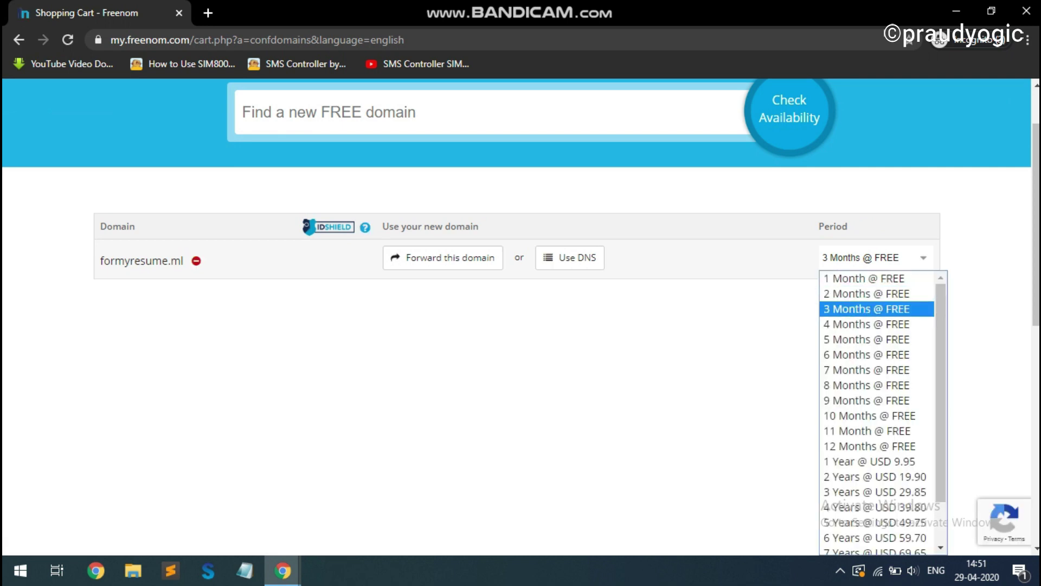
left_click(876, 446)
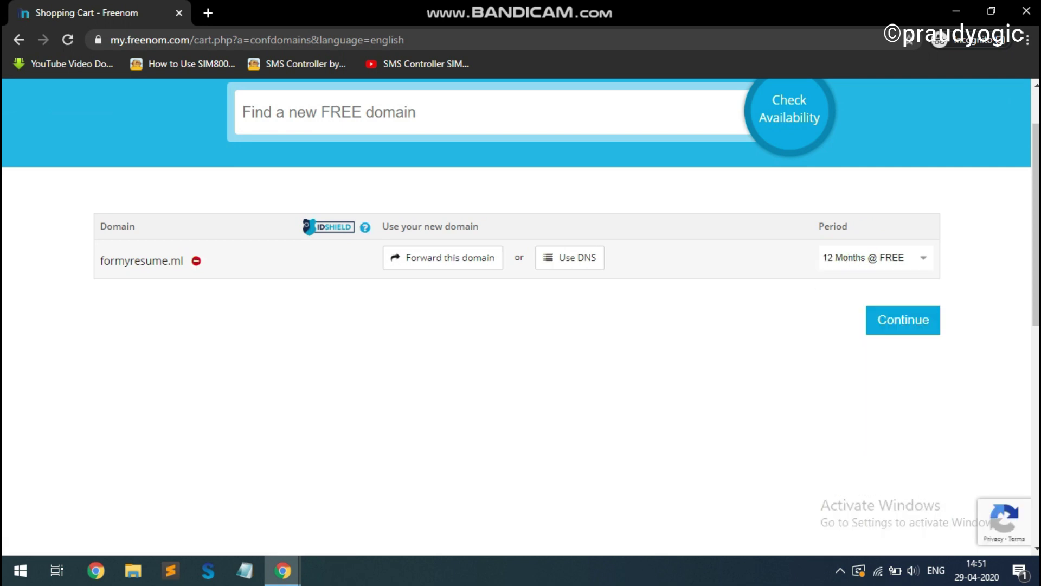
left_click(903, 320)
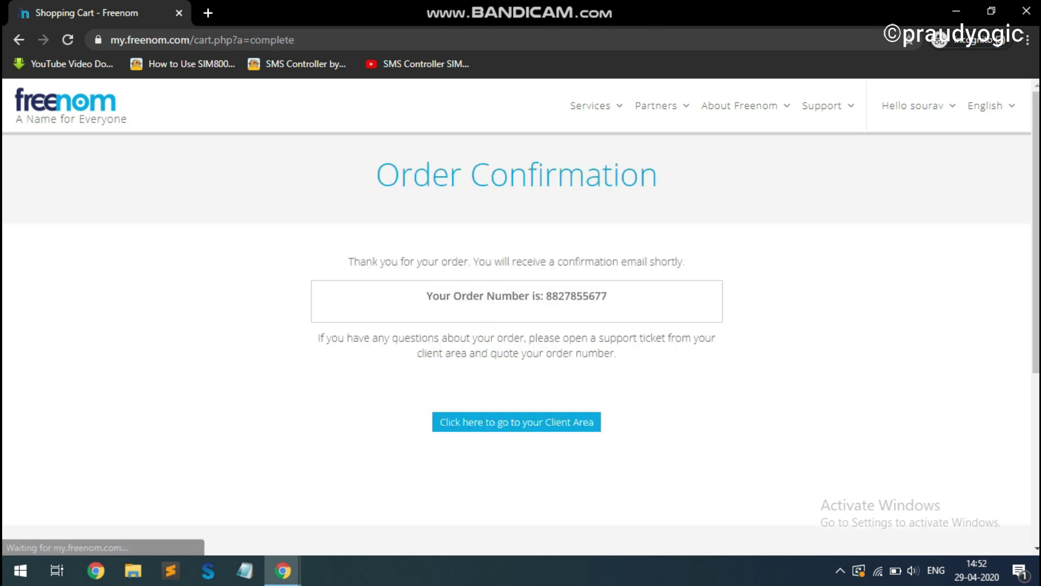
Step: Go to My Domains through the client area and open the management page for formyresume.ml
scroll(516, 346, "down", 2)
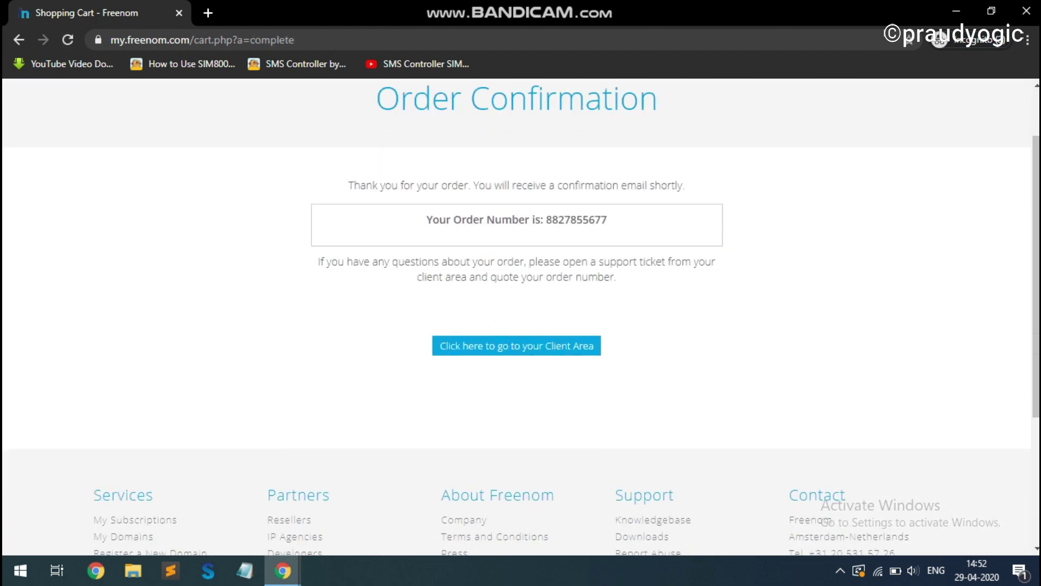
left_click(516, 346)
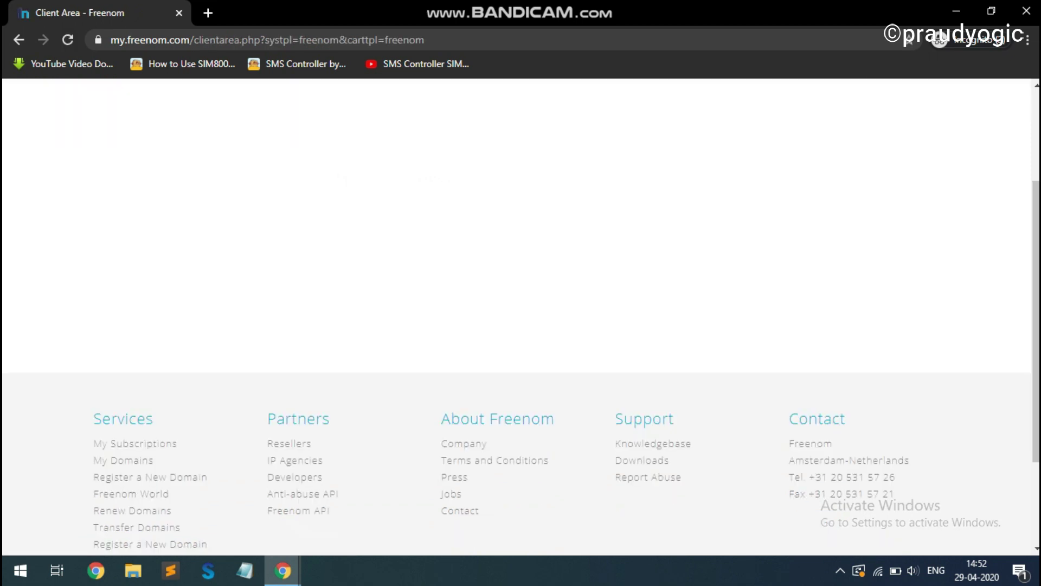
scroll(516, 346, "down", 1)
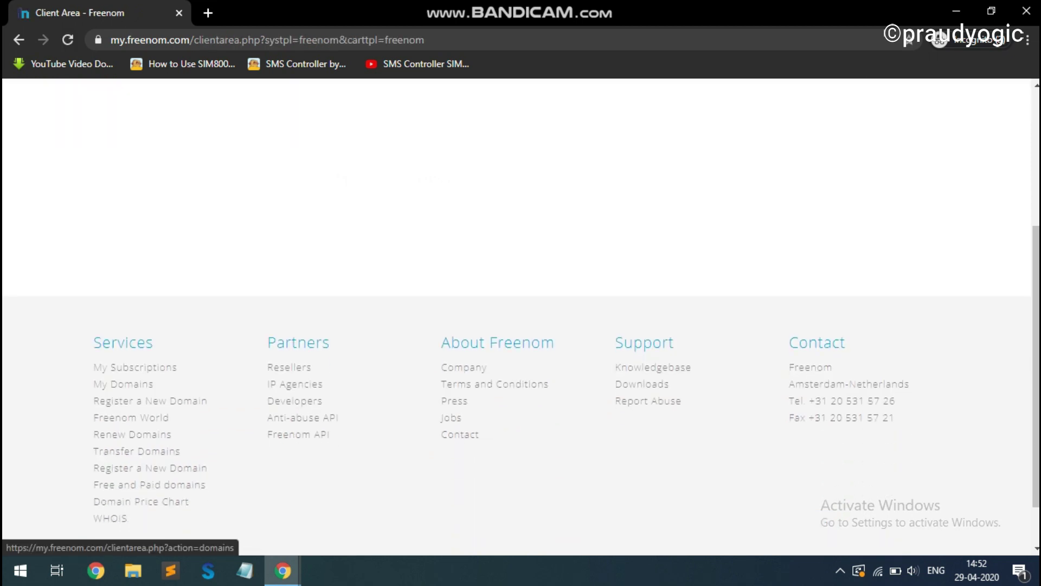
left_click(123, 384)
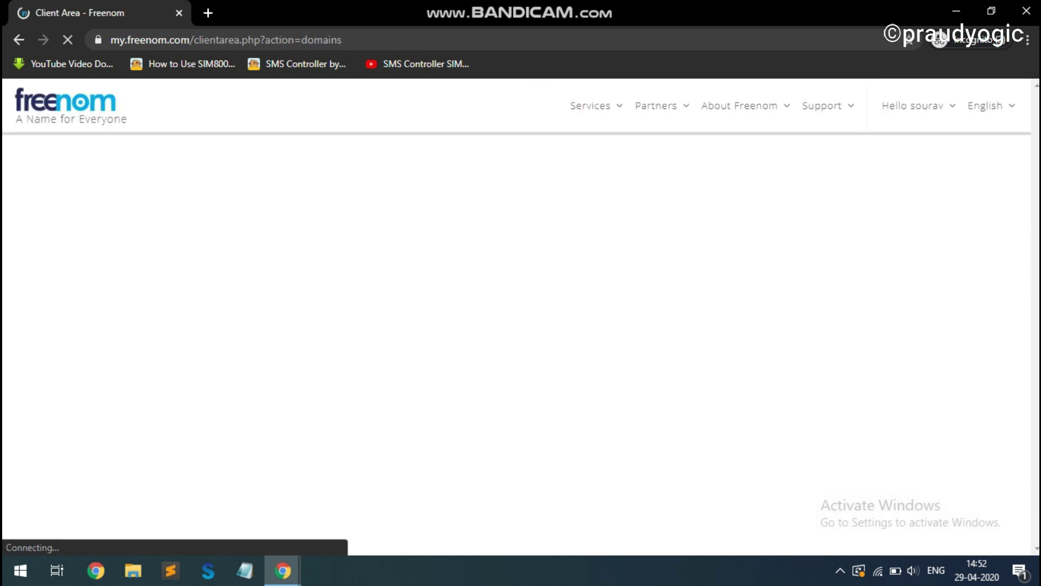
scroll(521, 162, "down", 3)
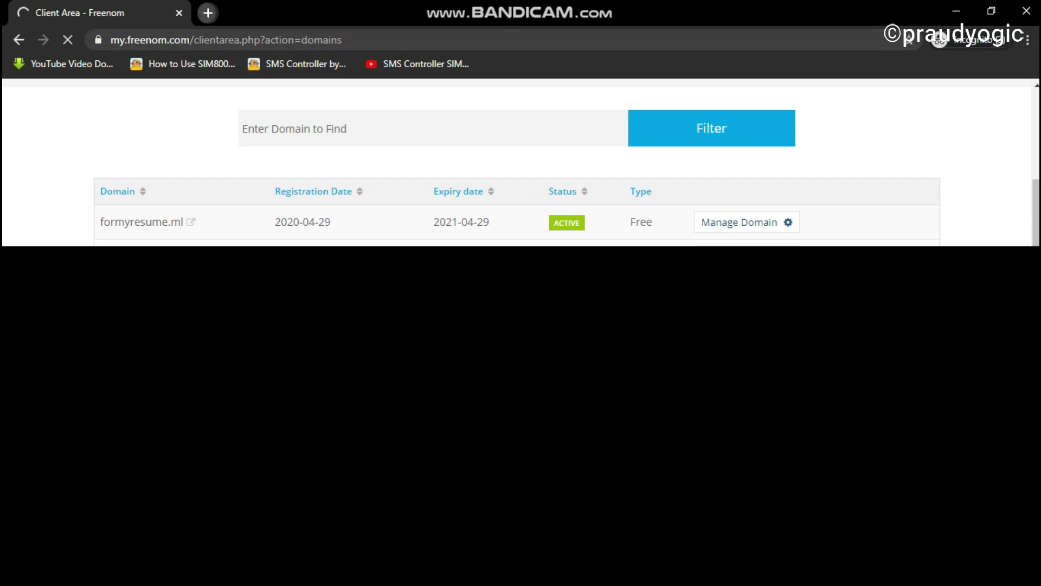
Step: Find Google Search Console in a new browser tab and start adding a property
left_click(208, 12)
type("sear")
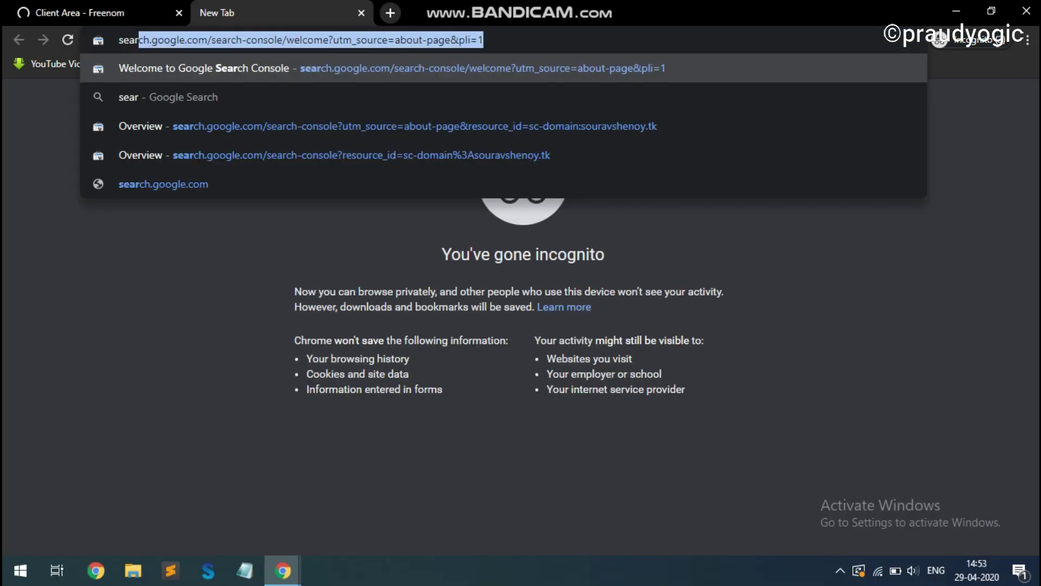
type("ch")
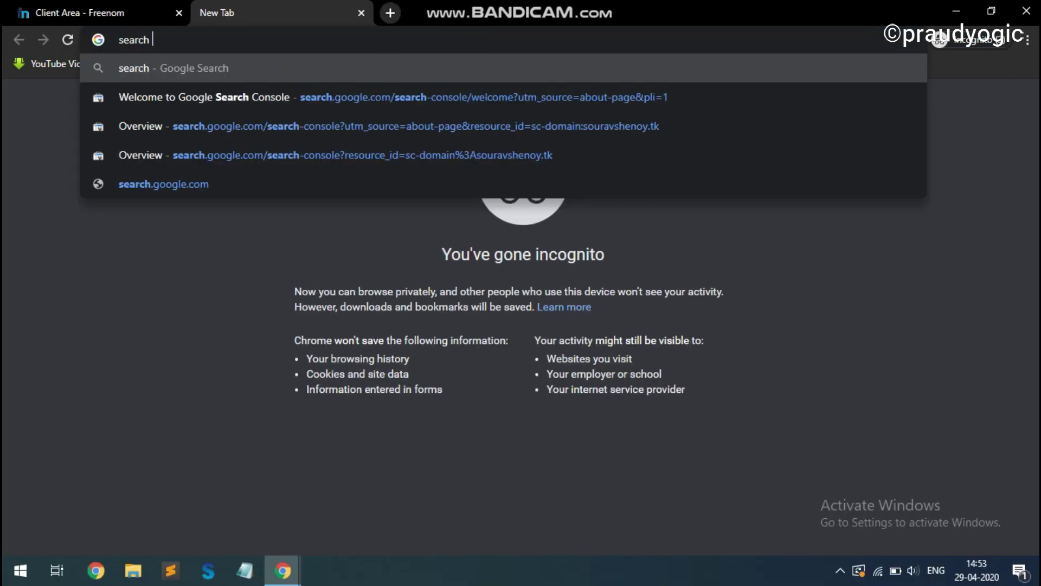
type(" console")
key("Return")
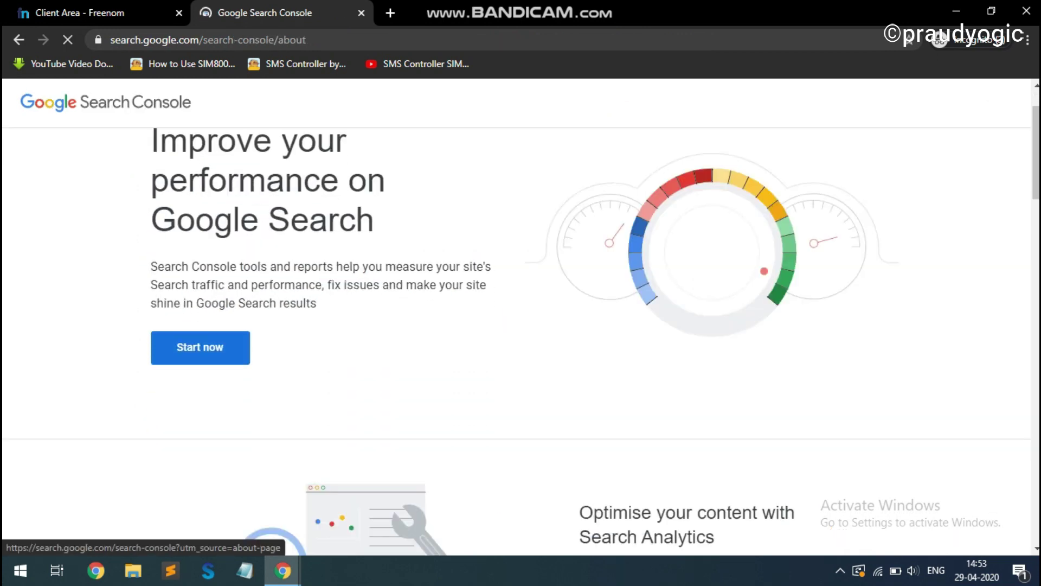
scroll(200, 347, "down", 2)
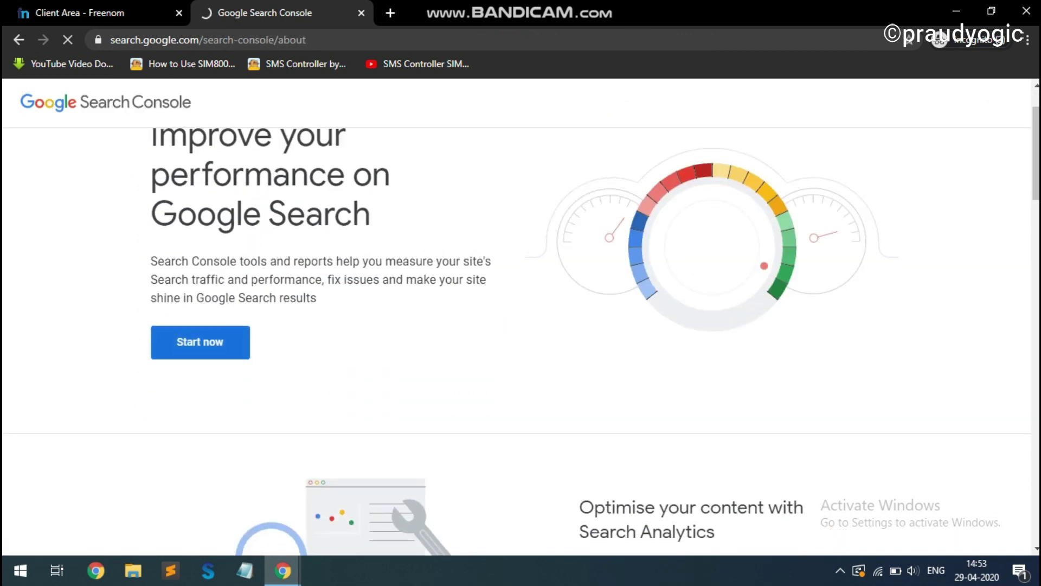
scroll(200, 347, "down", 3)
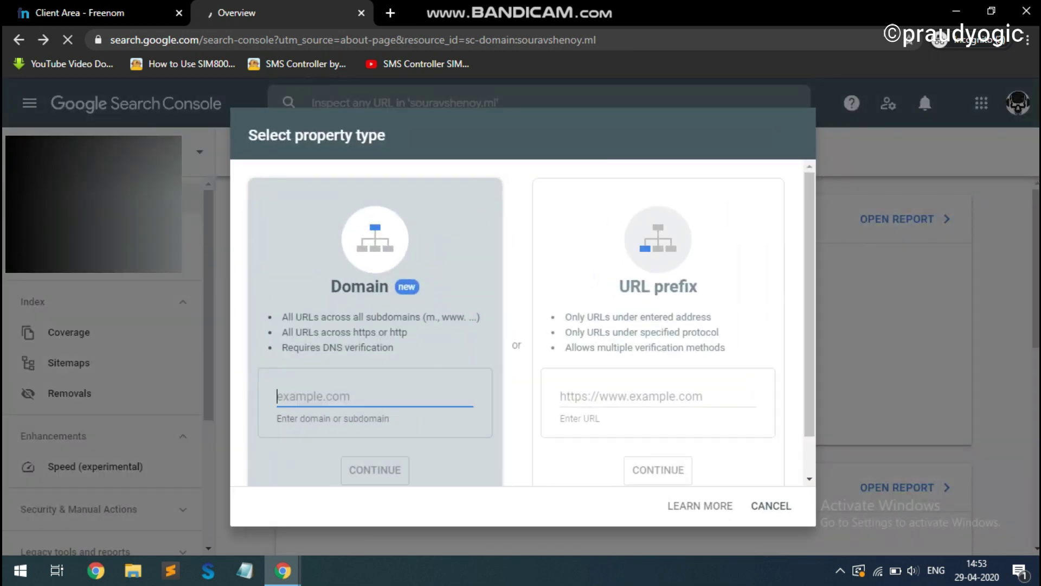
type("www.")
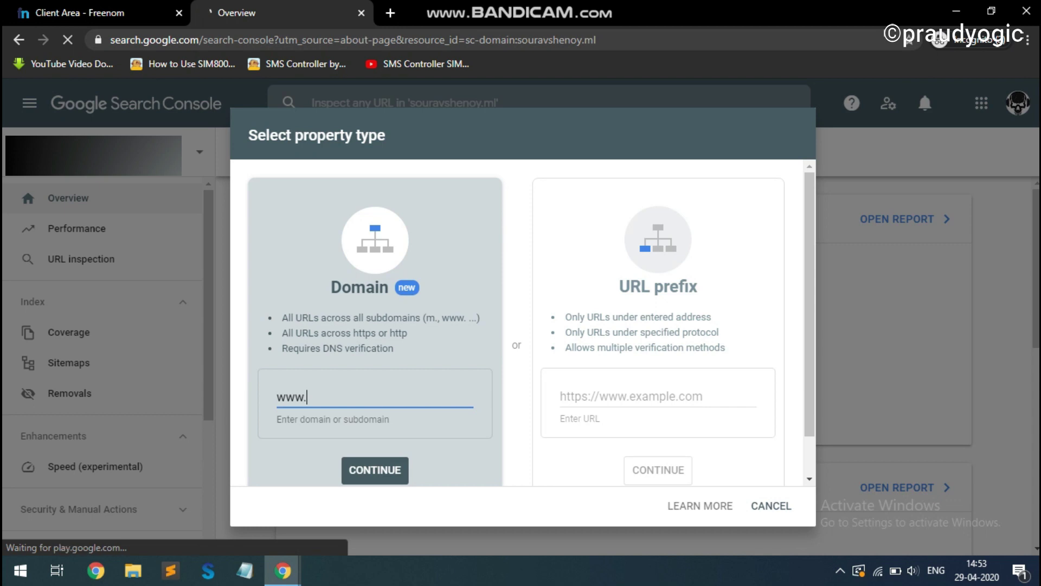
type("formyresume")
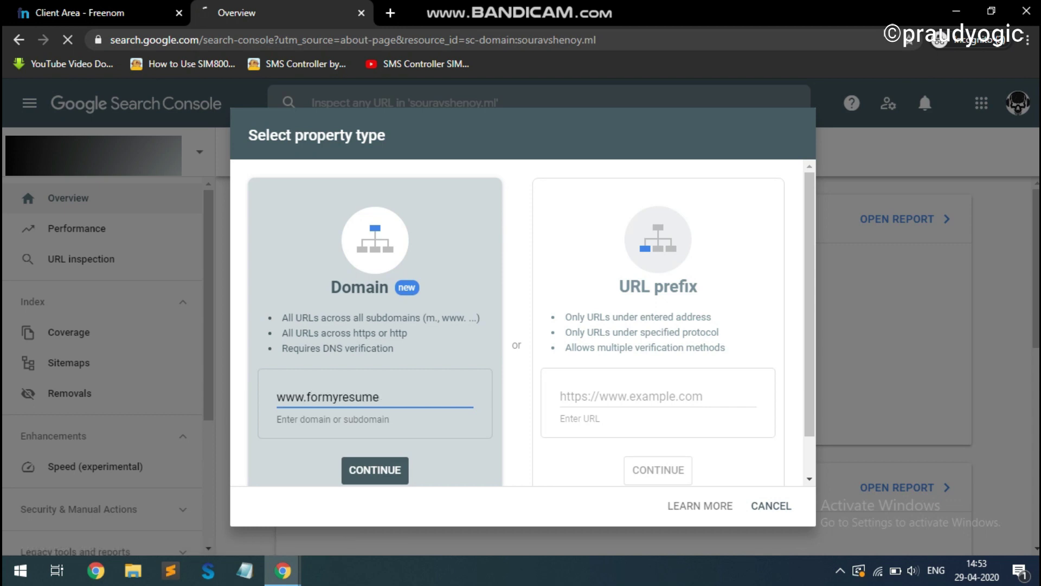
type(".")
key("ctrl+Tab")
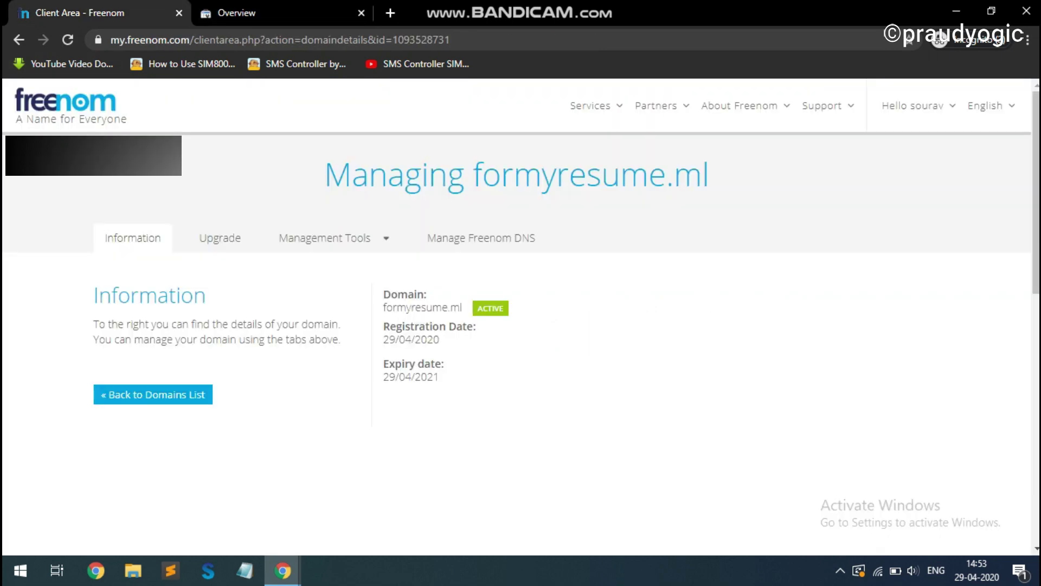
key("ctrl+Tab")
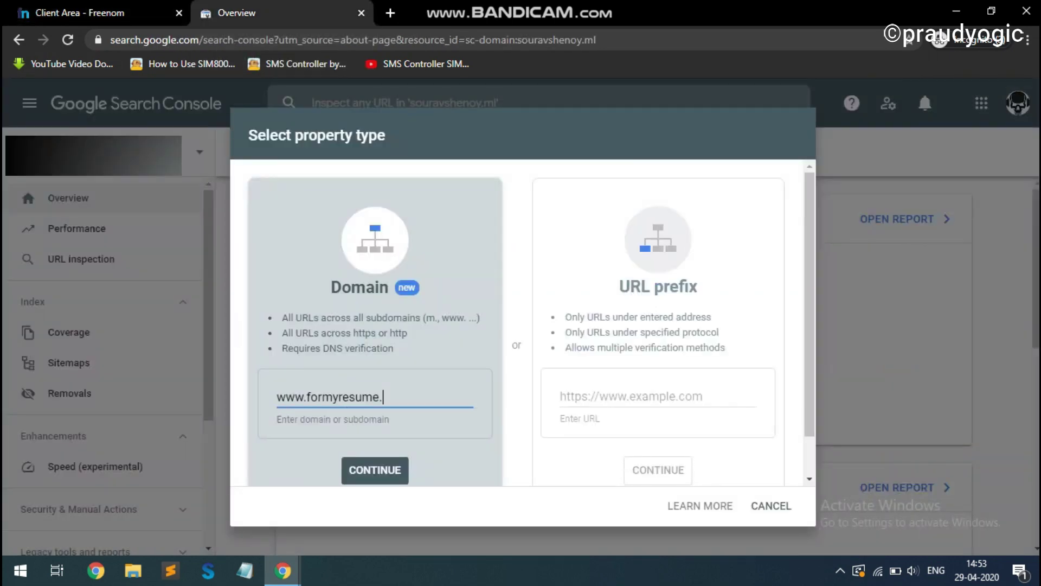
type("ml")
key("Return")
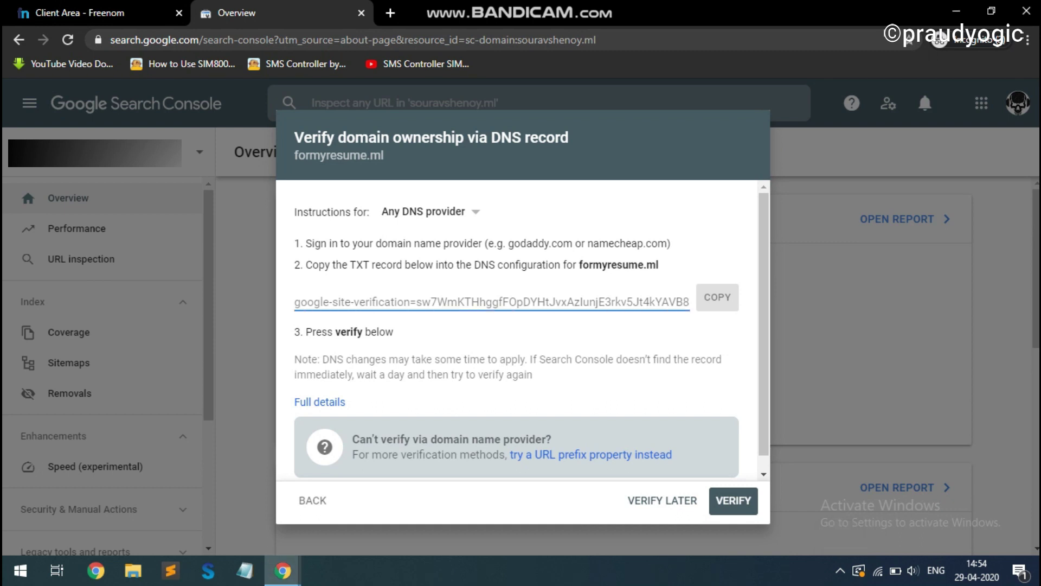
Step: Copy the TXT verification record and open the Freenom DNS management for formyresume.ml
left_click(717, 297)
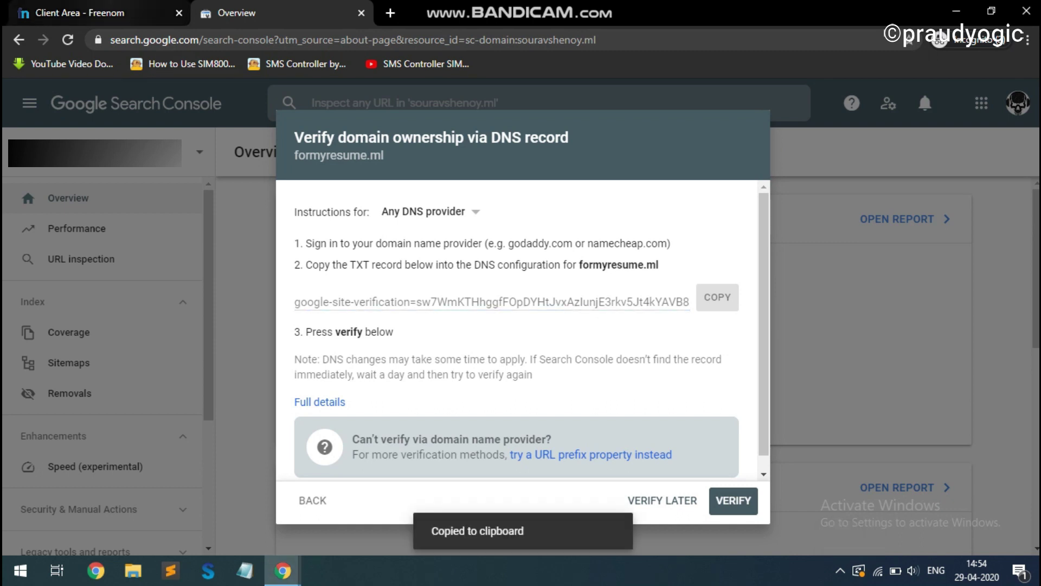
key("ctrl+shift+Tab")
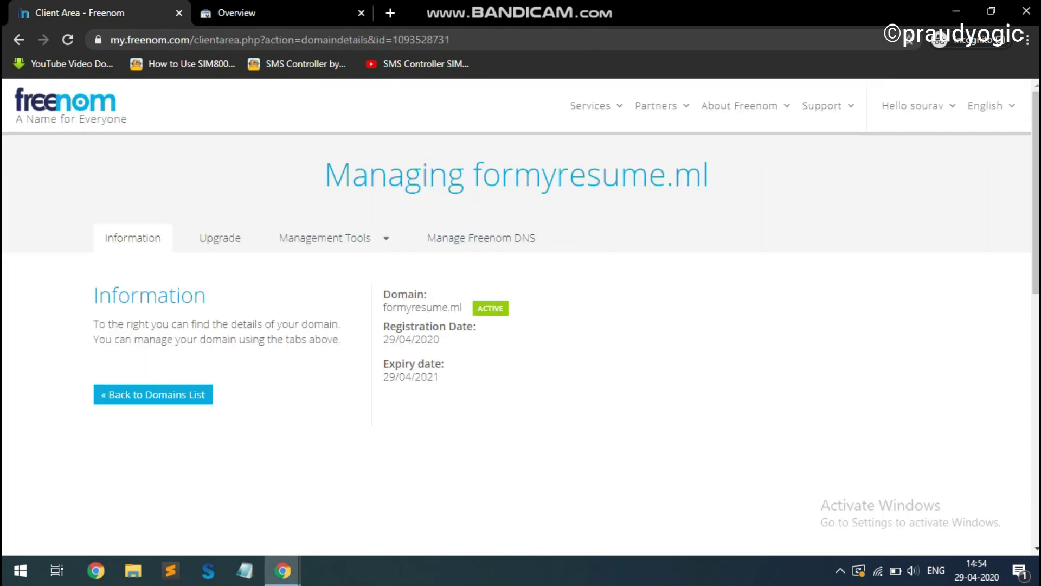
left_click(481, 237)
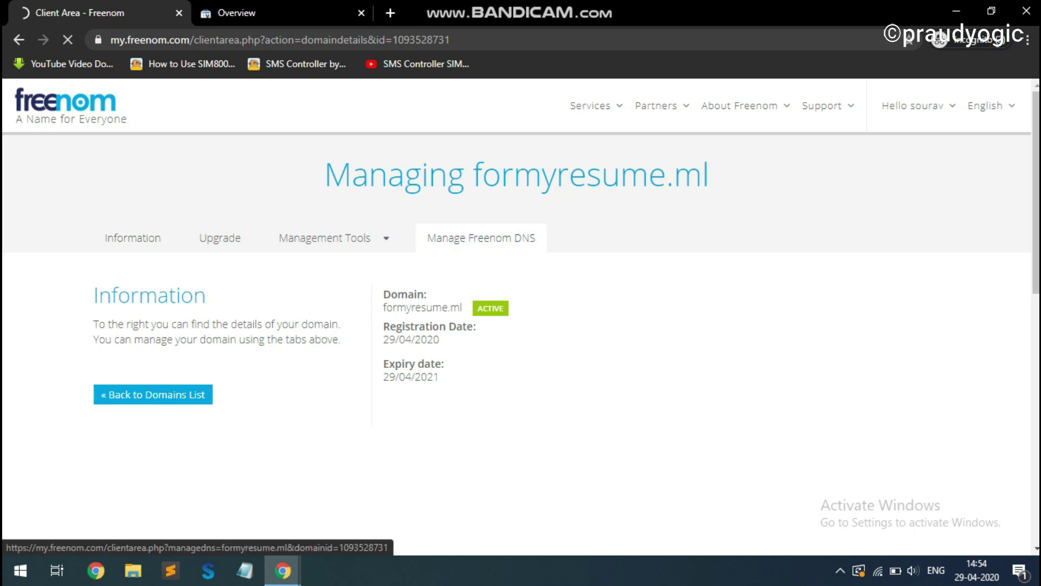
scroll(521, 315, "down", 3)
left_click(446, 285)
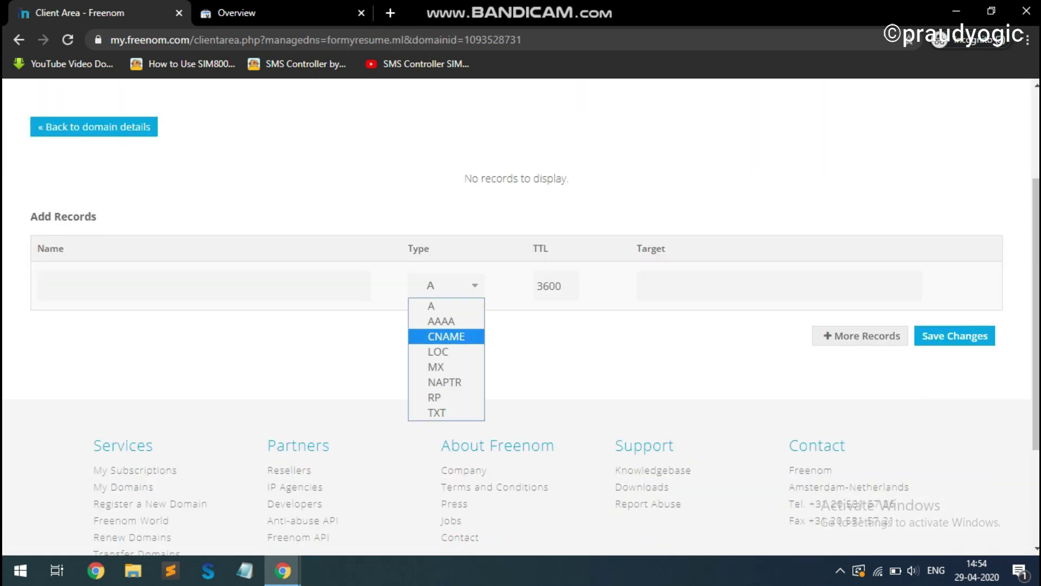
left_click(439, 411)
left_click(41, 286)
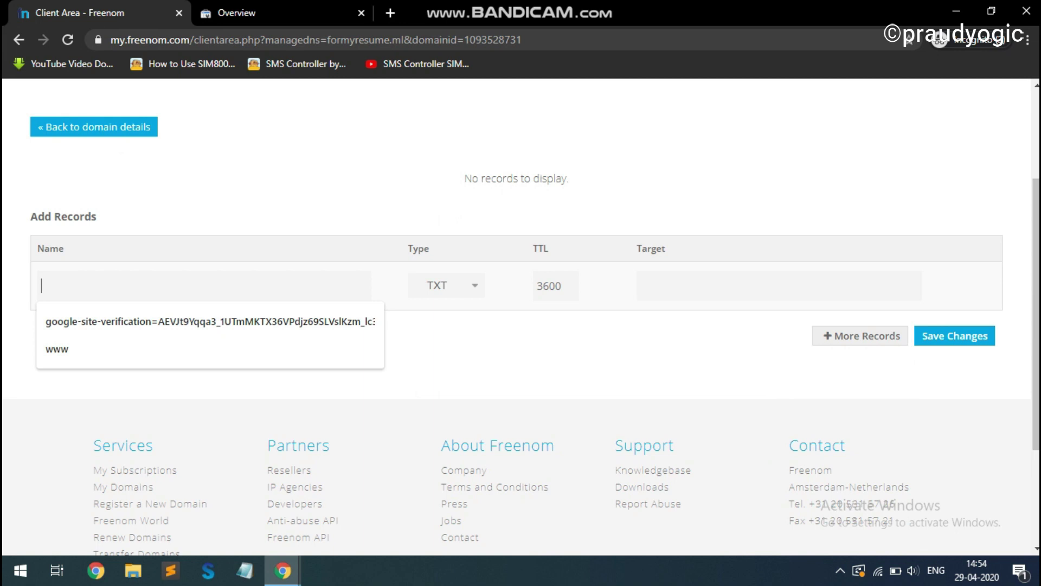
type("www")
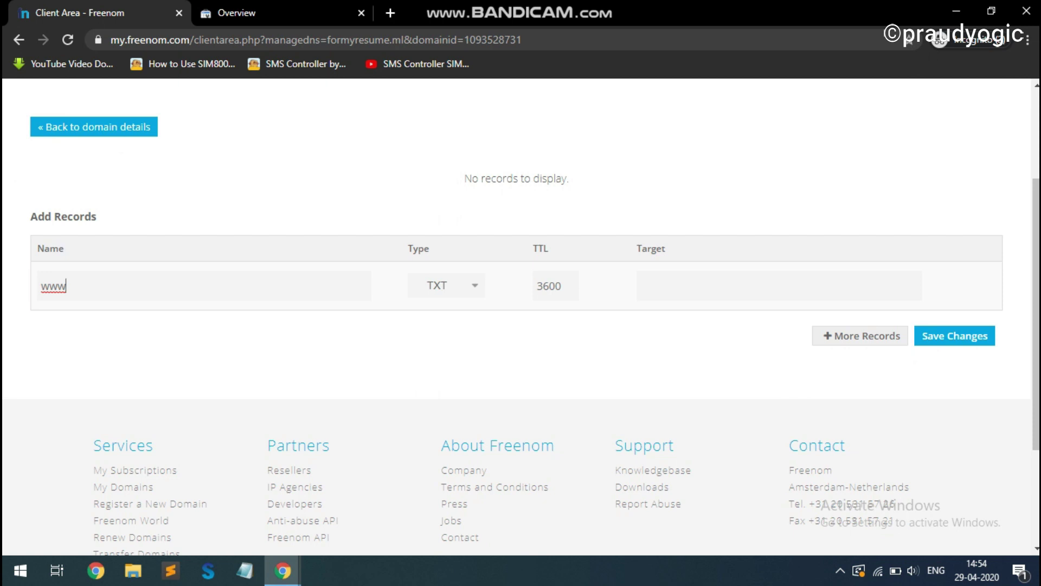
Step: Set the record's TTL to 14400 and paste the copied Google site verification token as its target
left_click(564, 286)
key("BackSpace")
key("BackSpace")
key("BackSpace")
key("BackSpace")
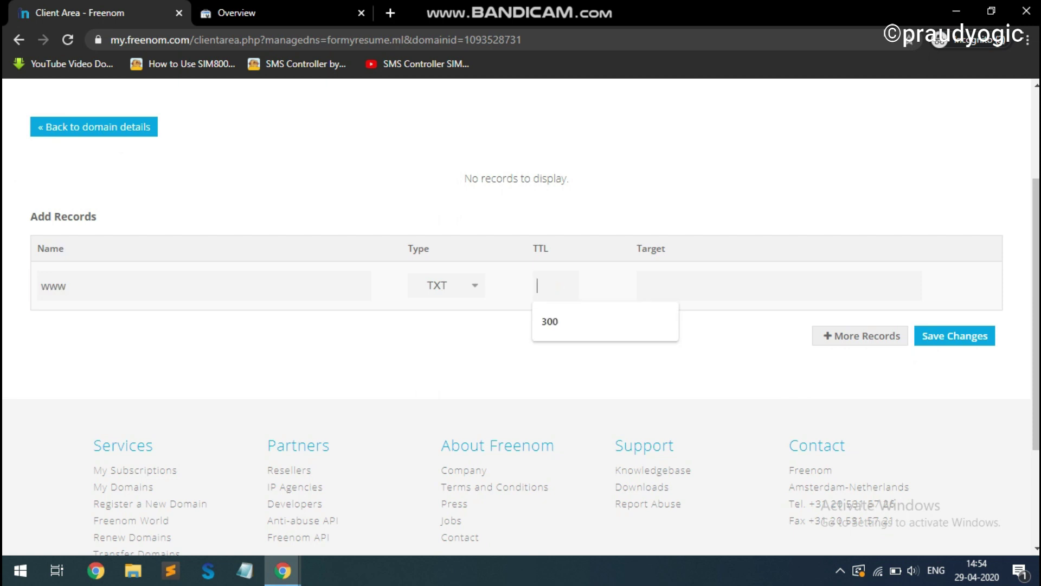
type("14400")
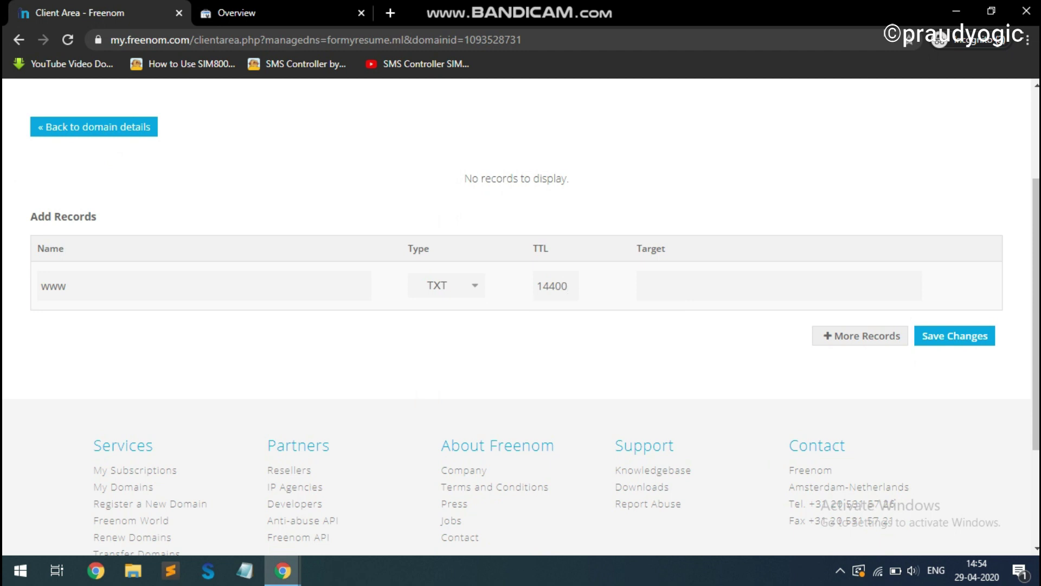
left_click(641, 286)
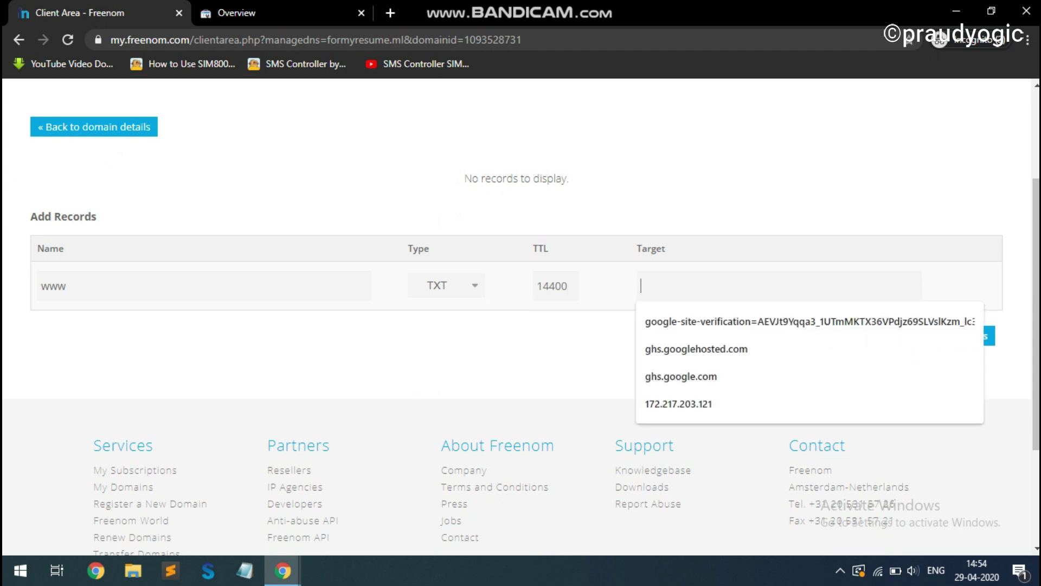
key("ctrl+v")
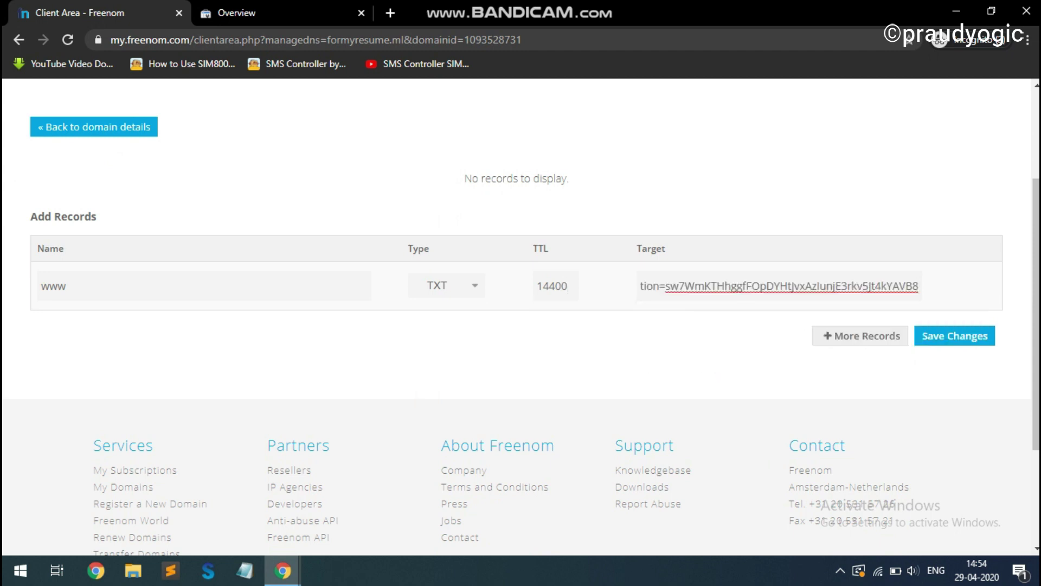
left_click(955, 335)
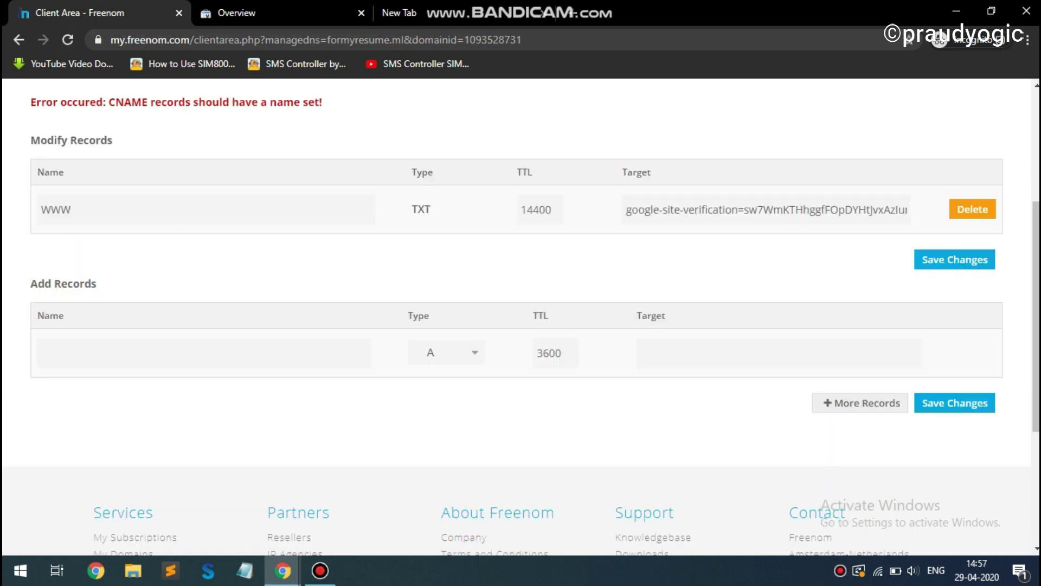
left_click(445, 353)
left_click(446, 403)
left_click(201, 353)
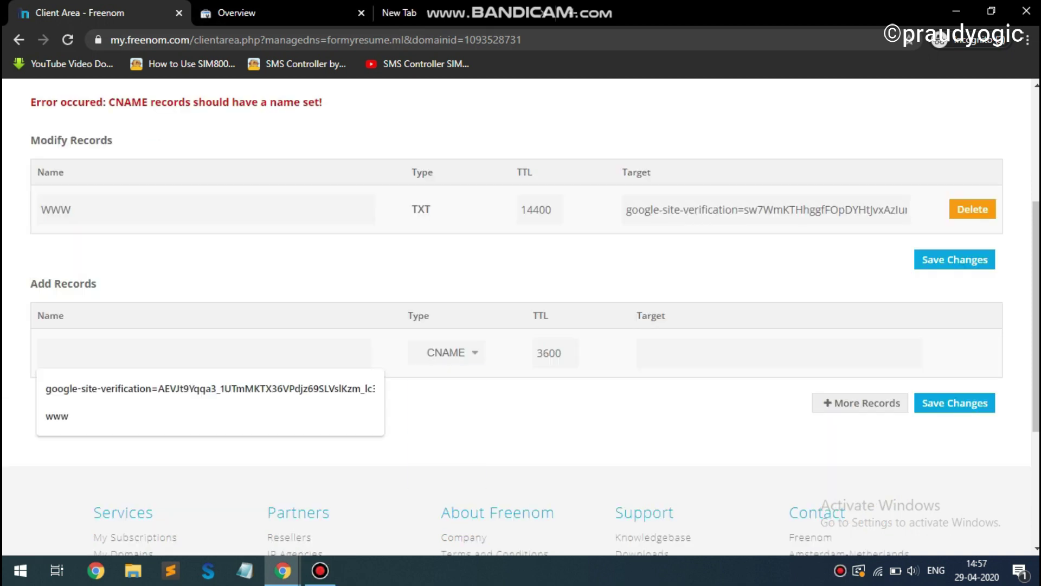
type("www")
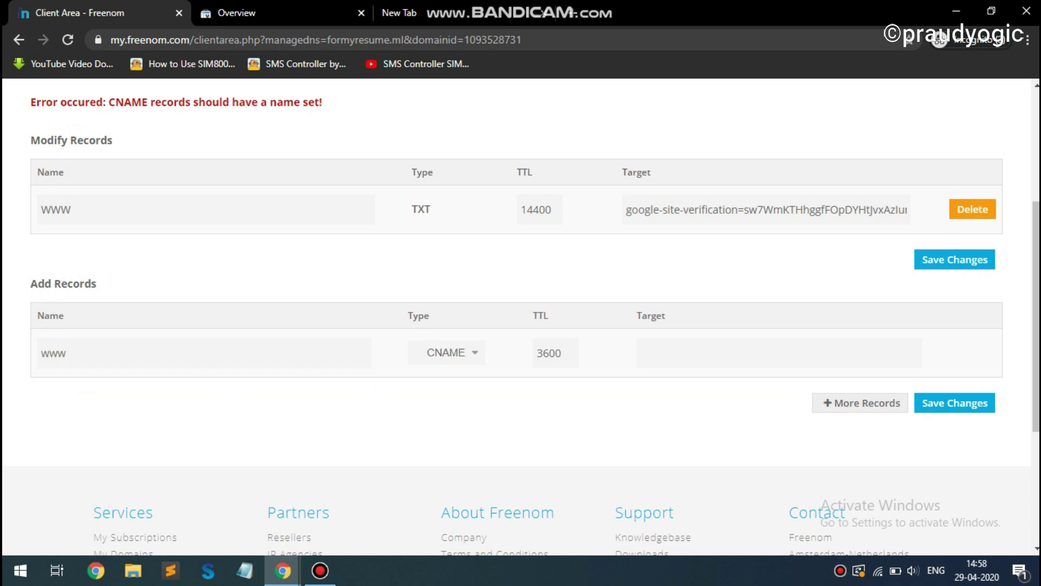
Step: Set the CNAME record's TTL to 14400 and its target to ghs.googlehosted.com
key("BackSpace")
key("BackSpace")
key("BackSpace")
key("BackSpace")
type("144")
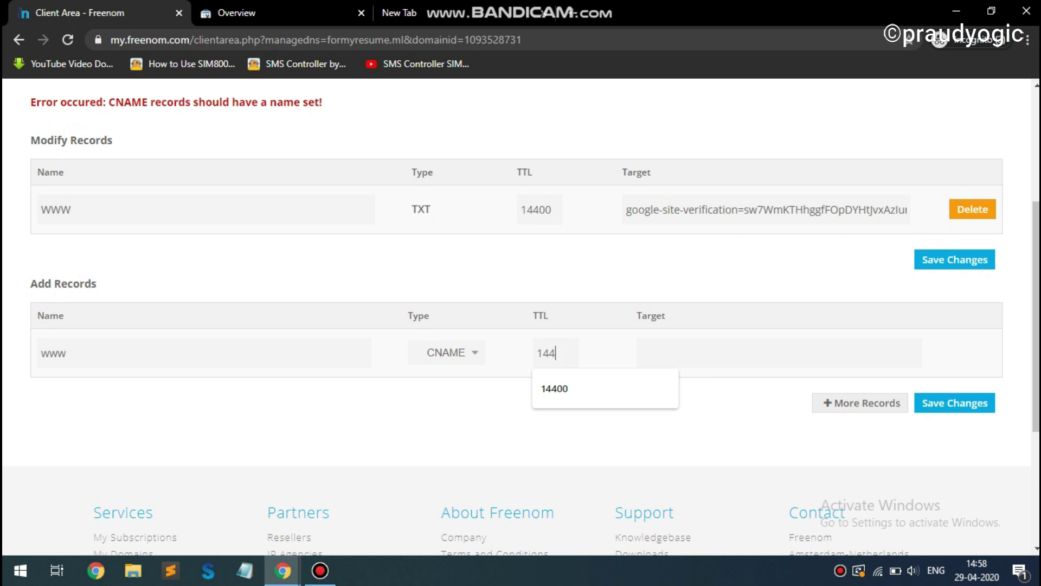
type("00")
left_click(705, 353)
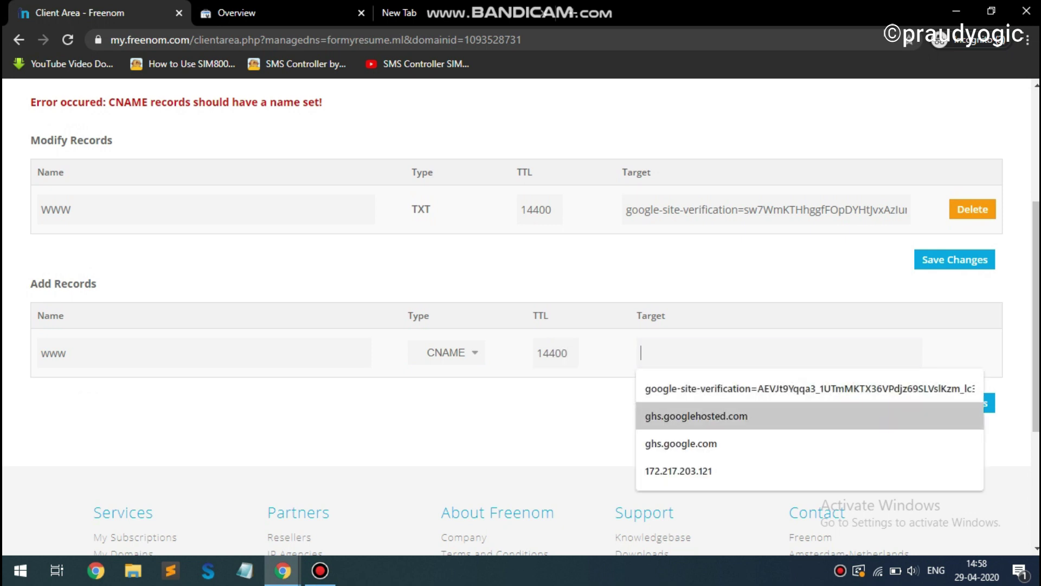
left_click(705, 415)
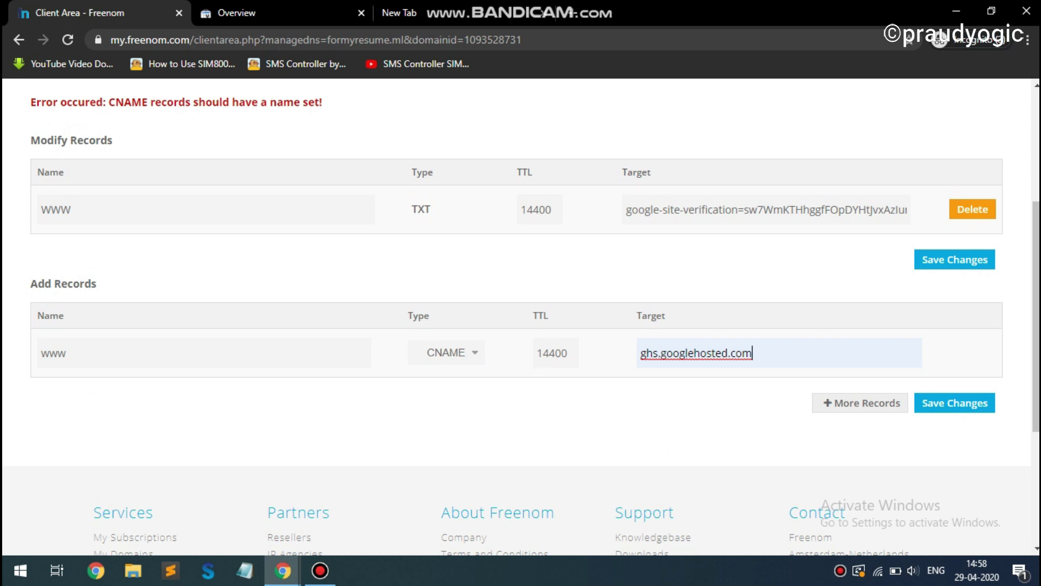
Step: Add a TXT record with a blank name, TTL 14400 and the copied Google site verification token as target, and save the new records
left_click(861, 403)
left_click(442, 402)
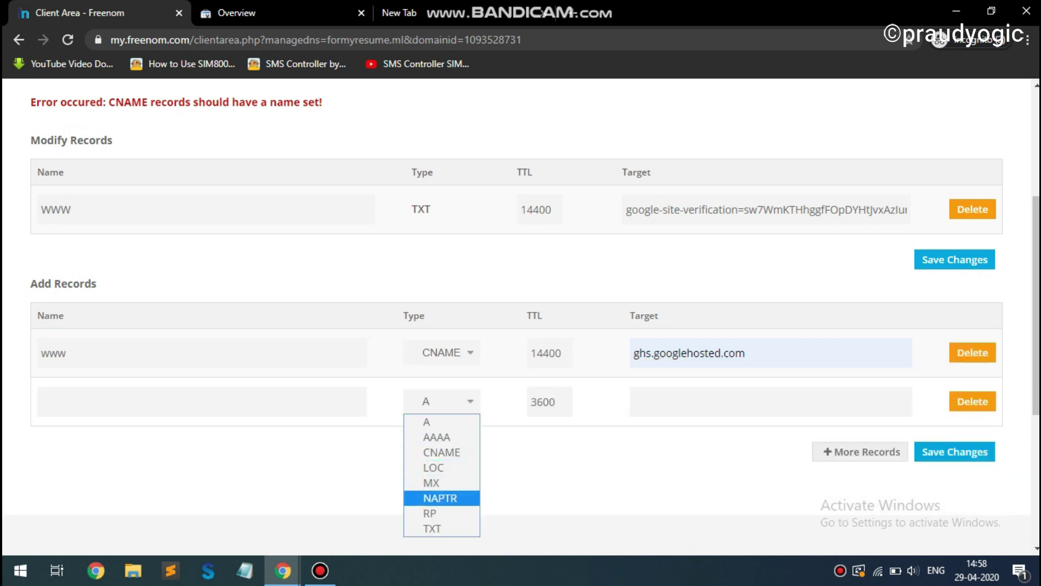
left_click(442, 528)
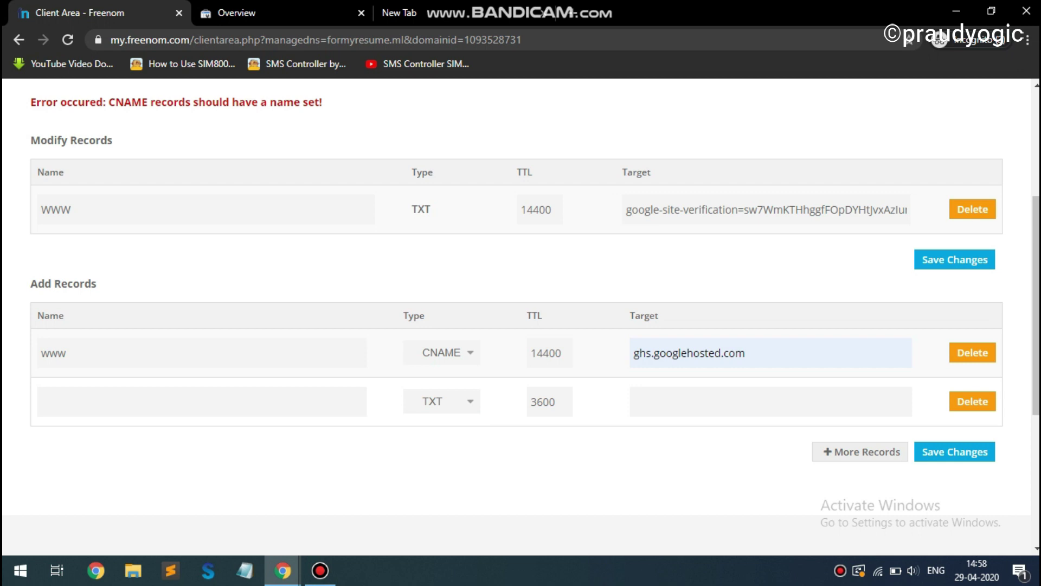
key("BackSpace")
key("BackSpace")
key("BackSpace")
key("BackSpace")
type("14400")
key("Tab")
key("ctrl+v")
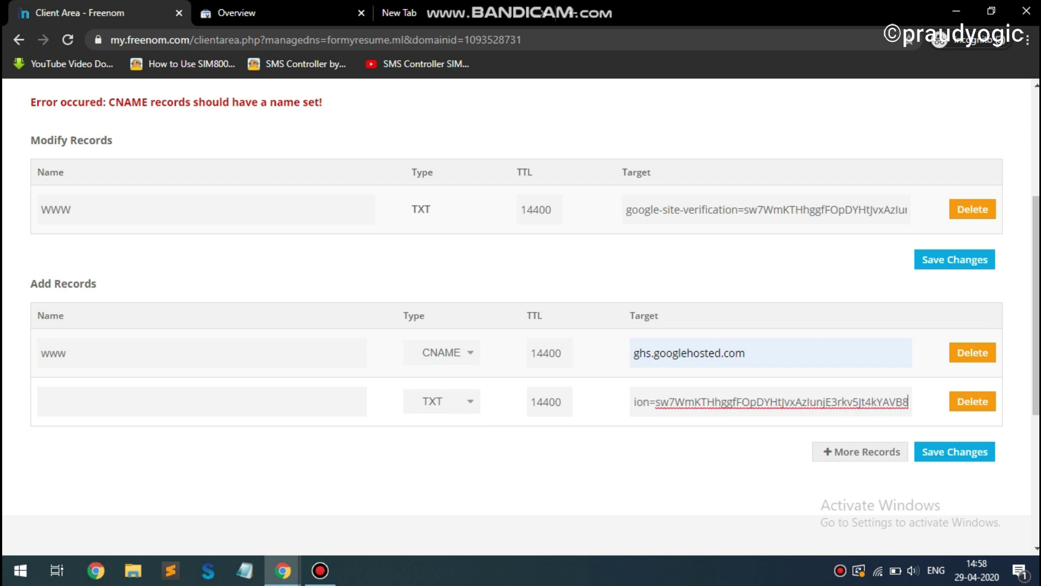
key("Return")
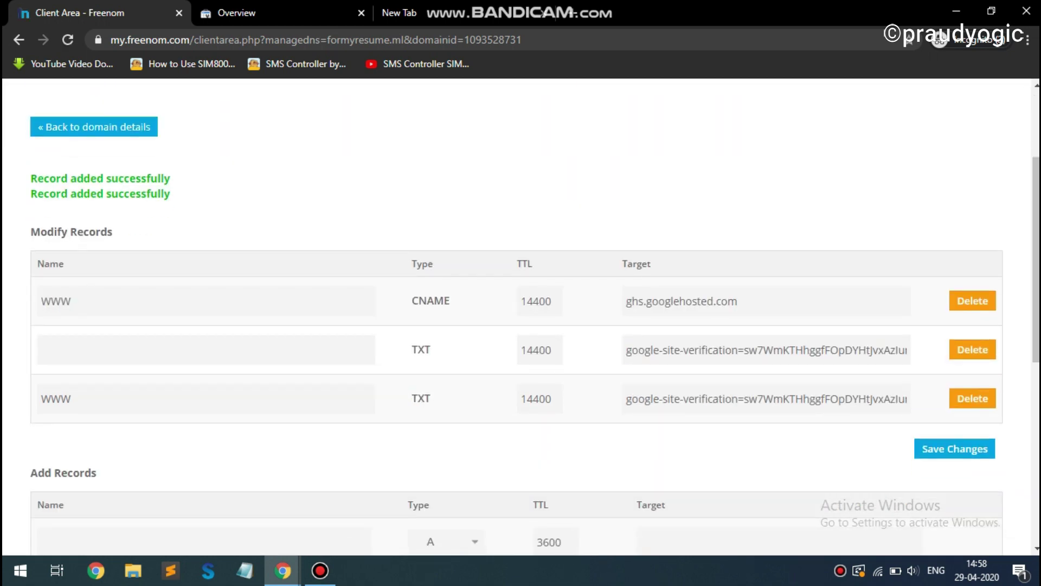
Step: Verify ownership of formyresume.ml in Google Search Console and go to the verified property
key("ctrl+Tab")
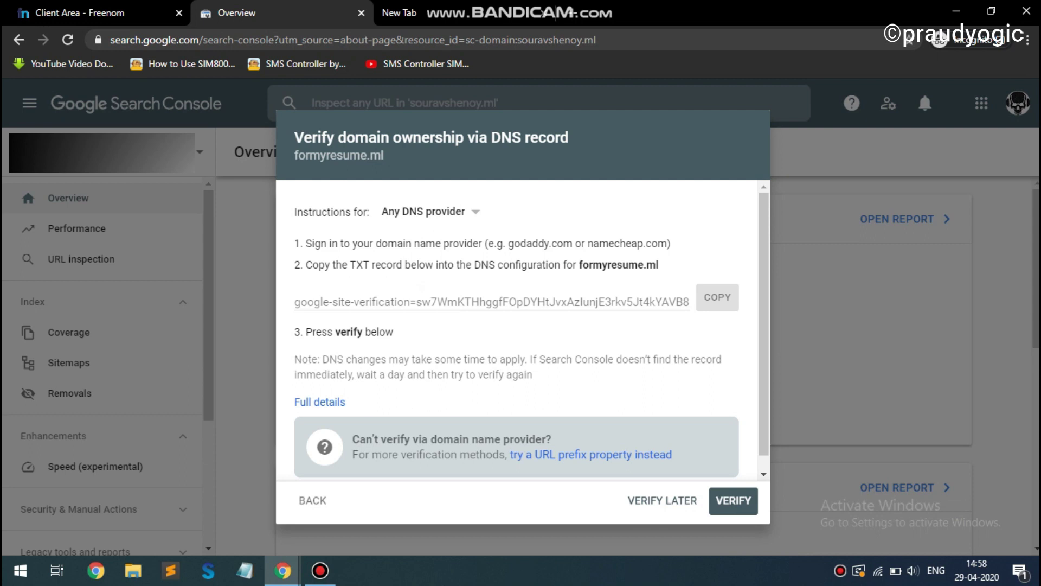
left_click(733, 501)
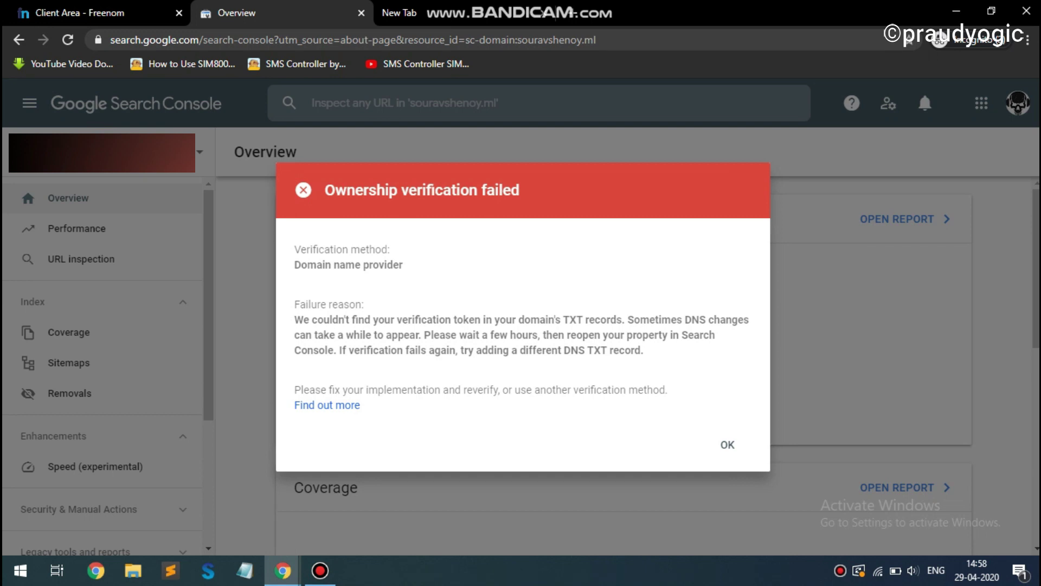
left_click(727, 445)
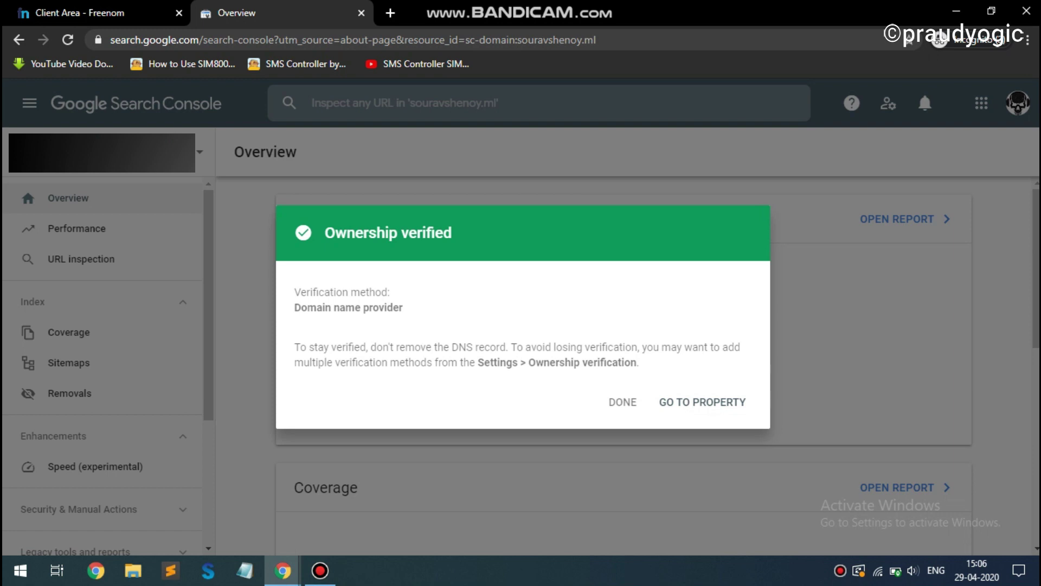
left_click(703, 402)
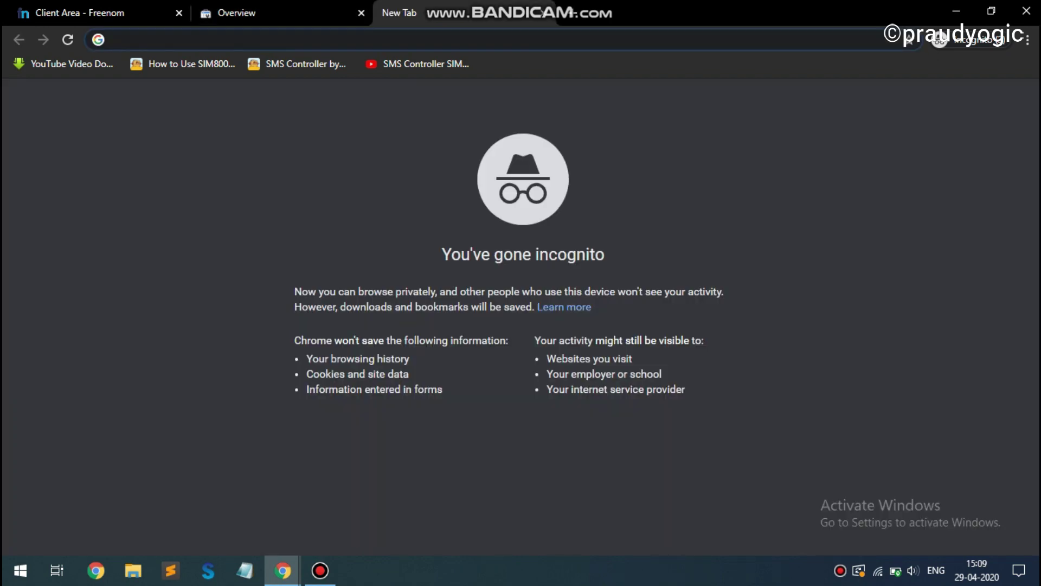
Step: Search the web for "google sites" in the new browser tab
type("g")
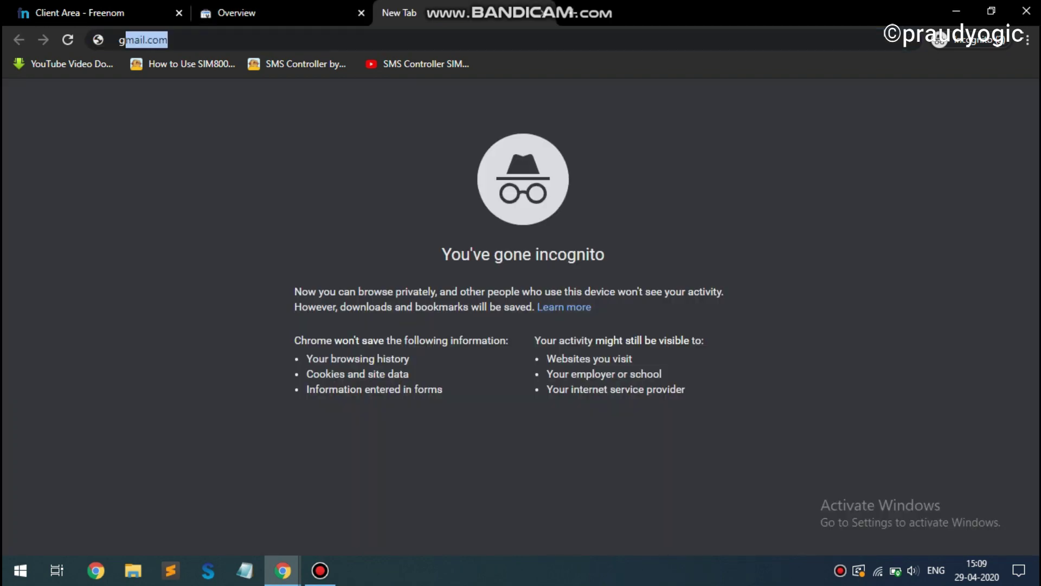
type("oogle sites")
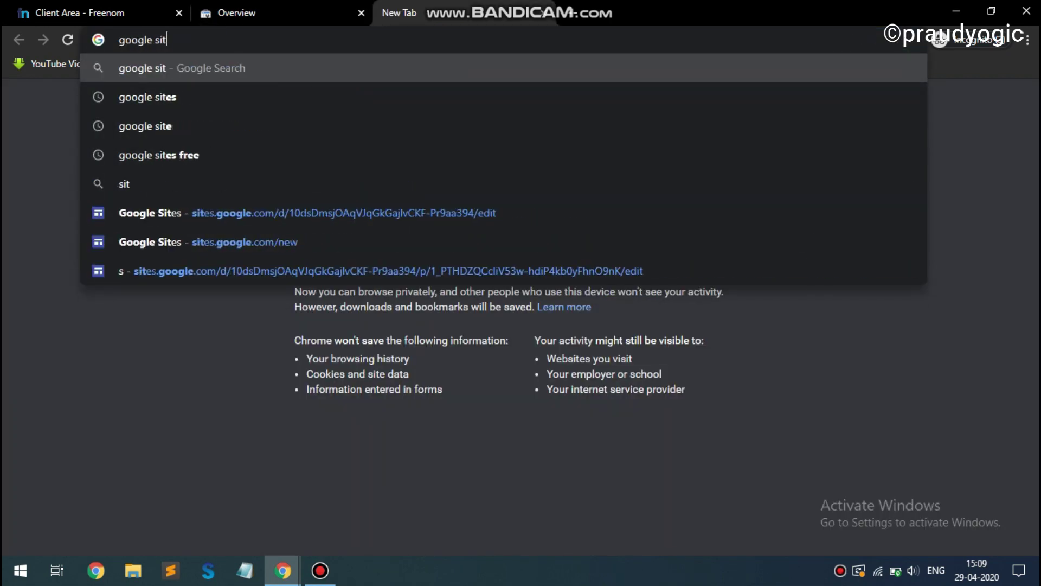
key("Return")
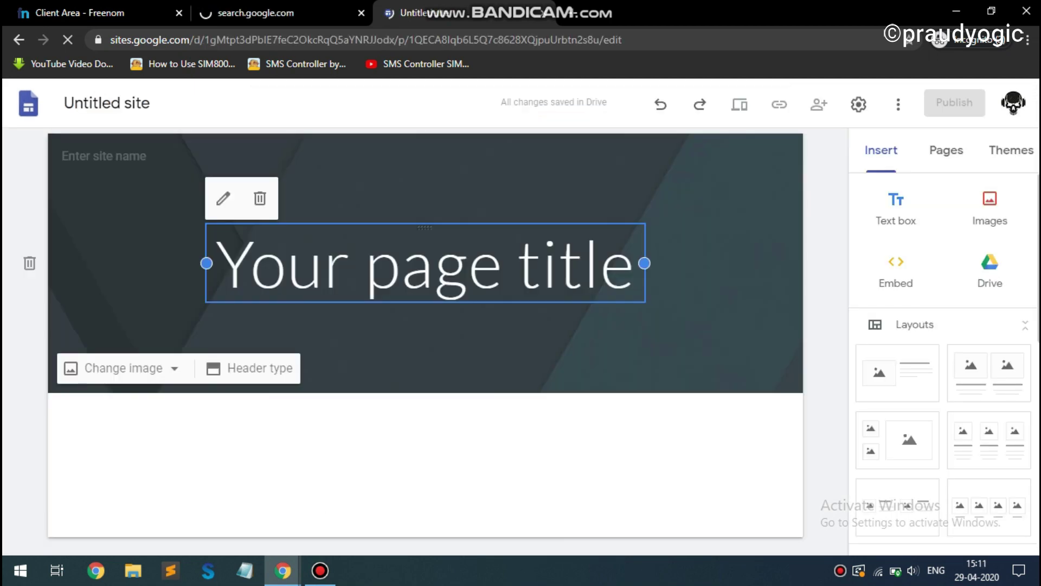
Step: Delete the page title placeholder from the header and name the site "my resume"
key("Delete")
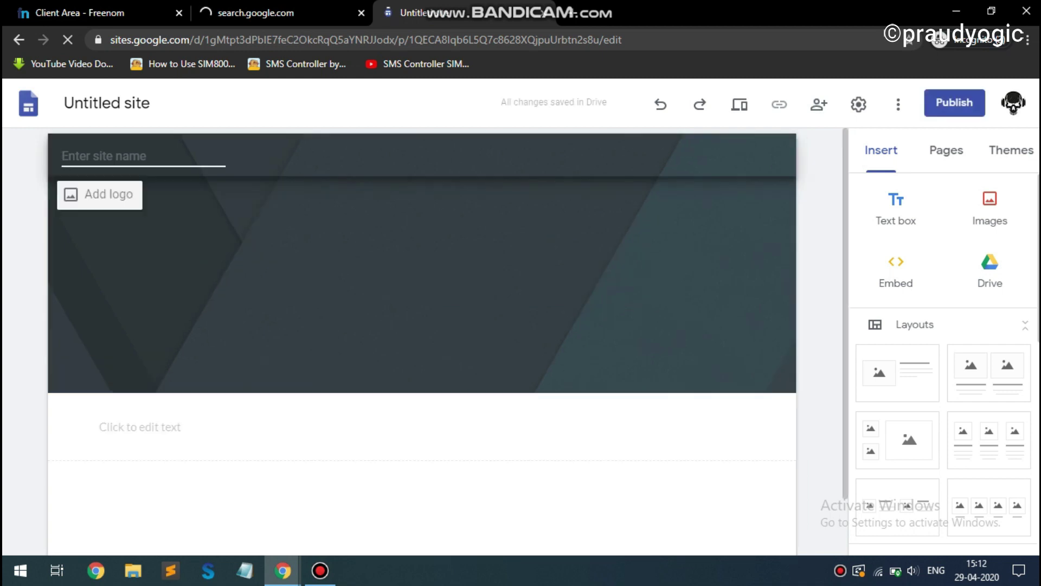
type("my r")
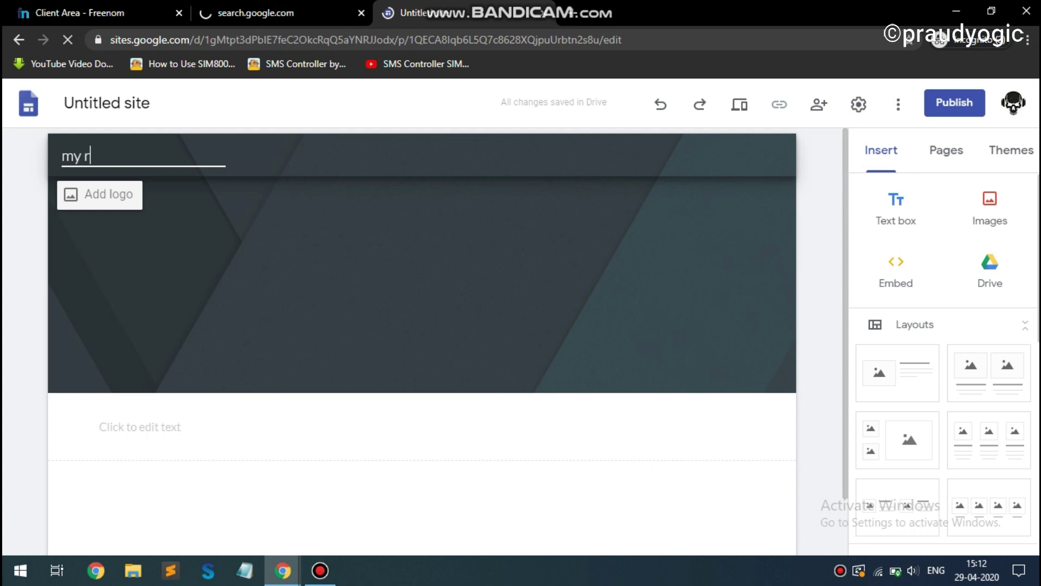
type("esume")
left_click(422, 263)
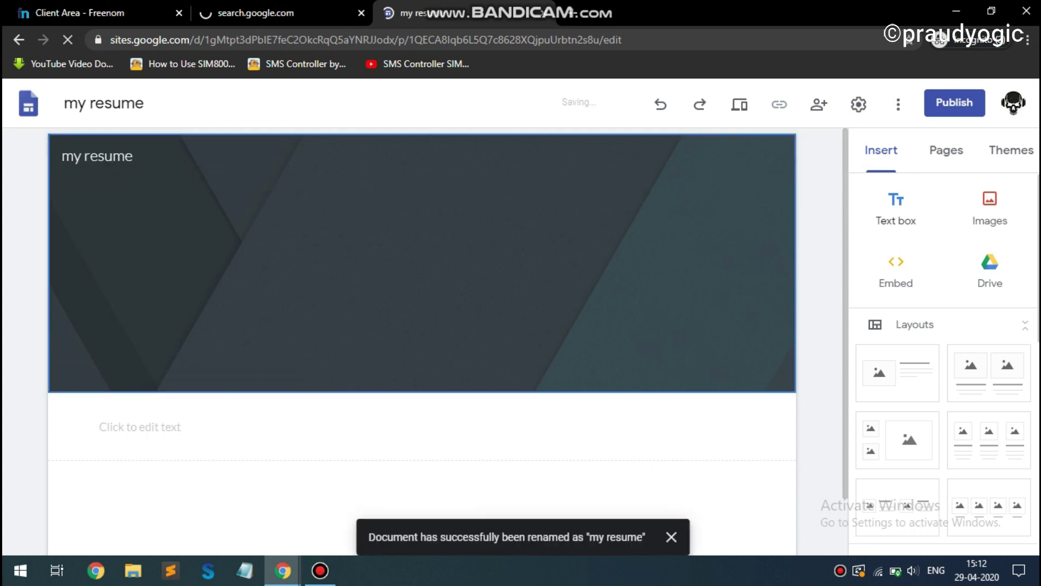
Step: Insert a text box in the page header reading "hello welcome to my site"
left_click(896, 208)
type("h")
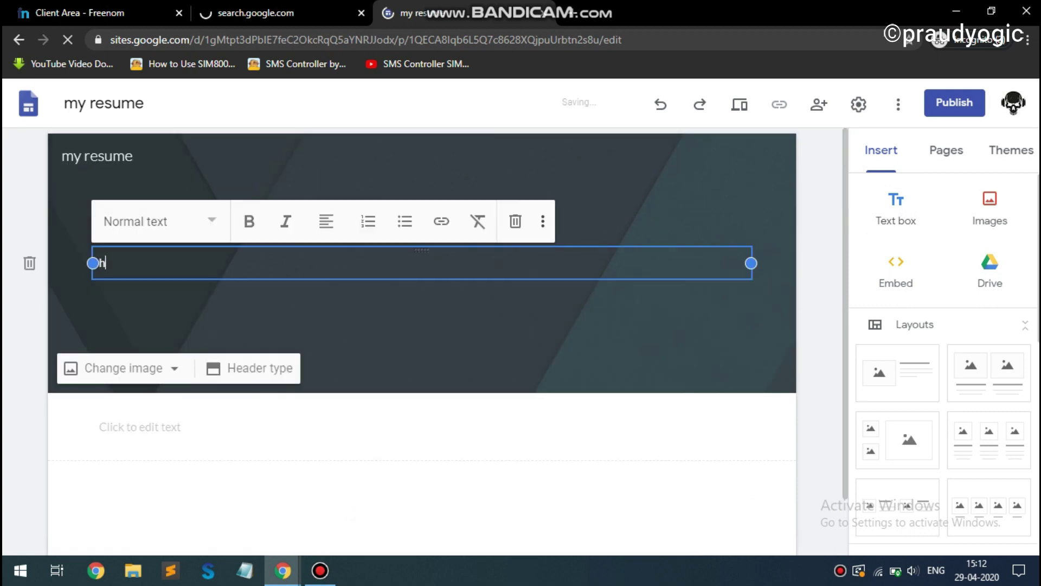
type("ello welcome to my site")
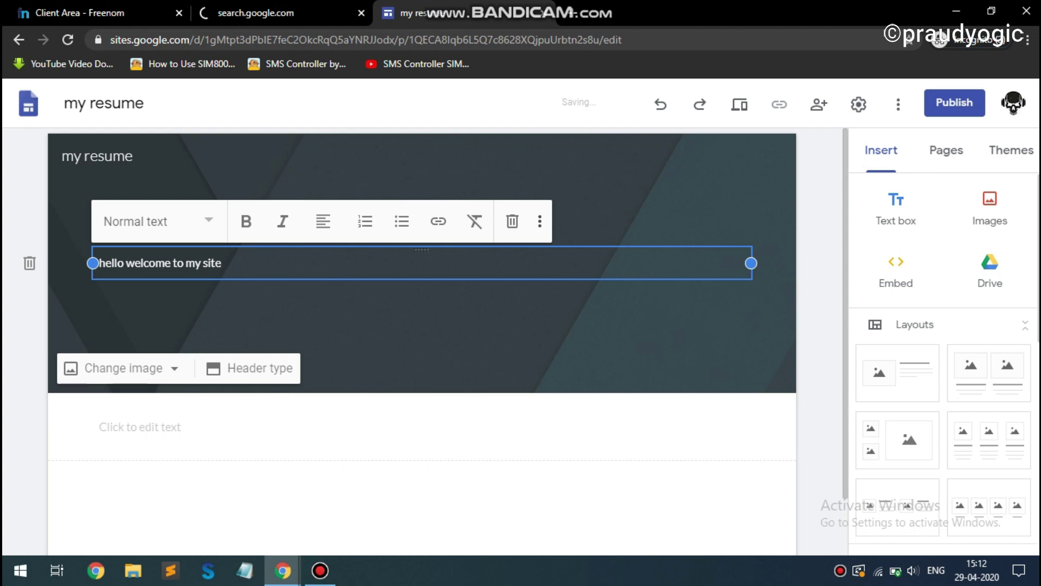
left_click(434, 325)
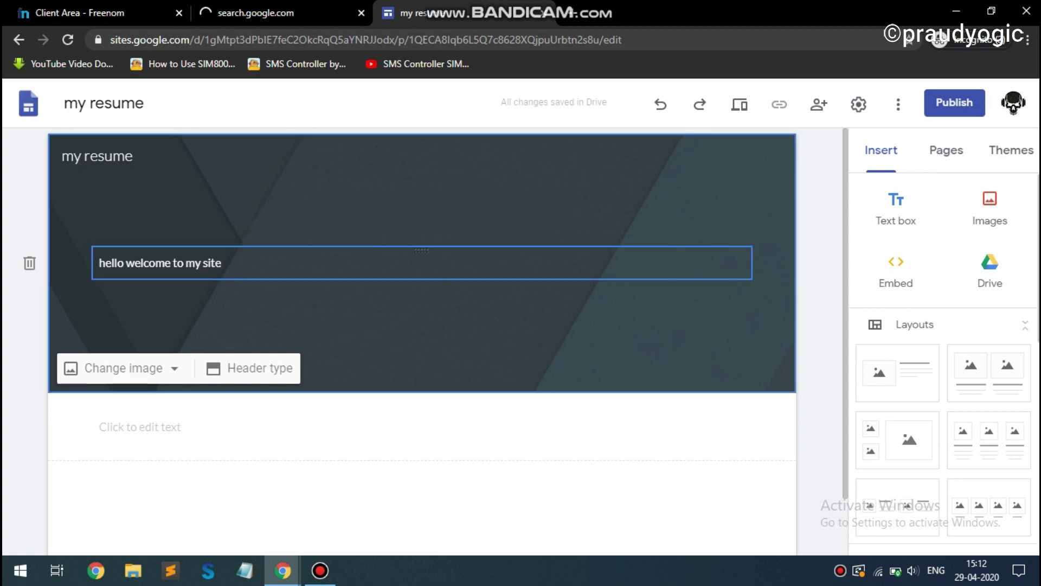
Step: Publish the site to the web with the address noncrappers
left_click(954, 103)
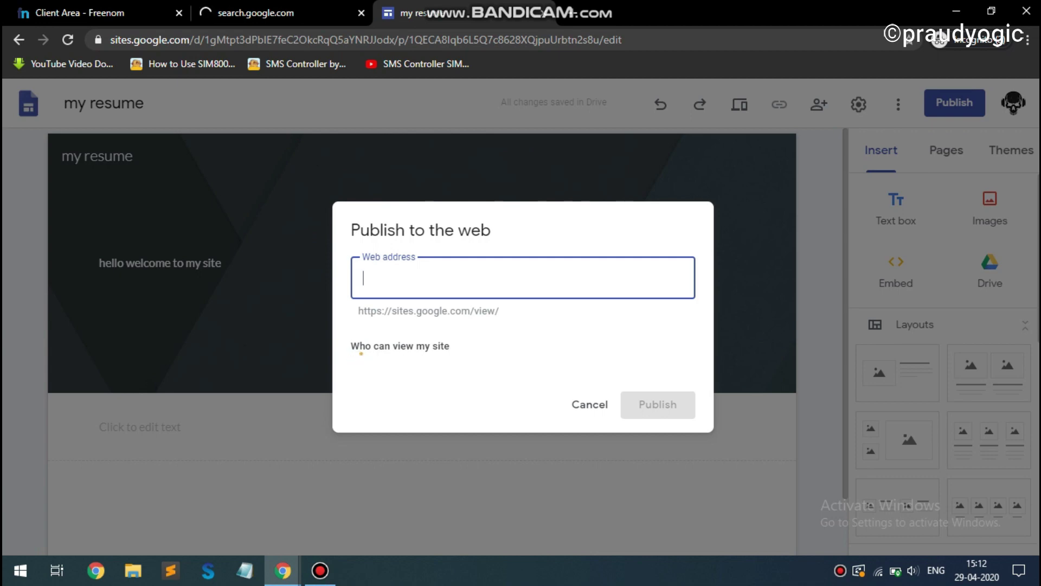
type("non")
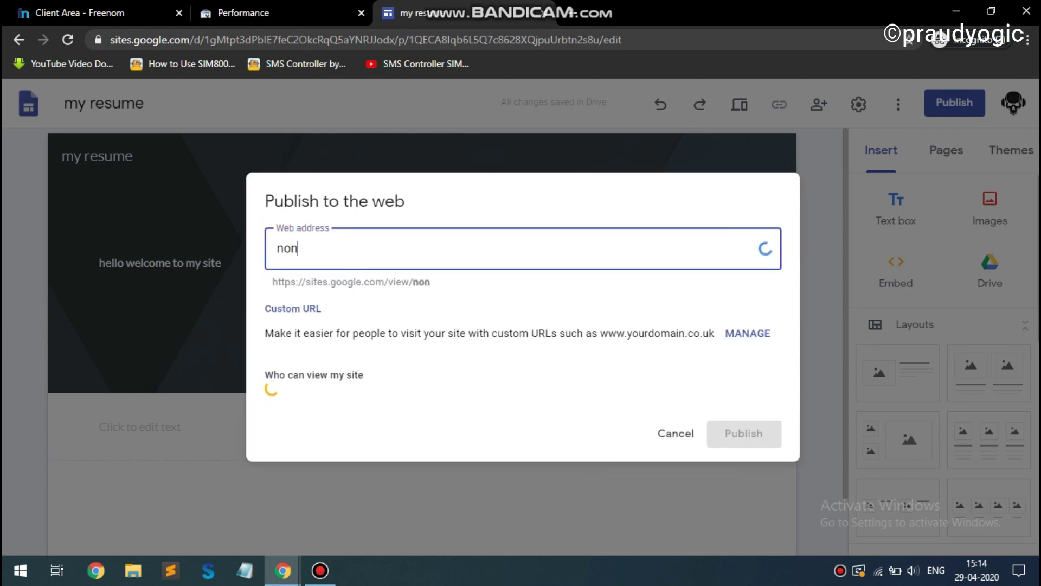
type("crappers")
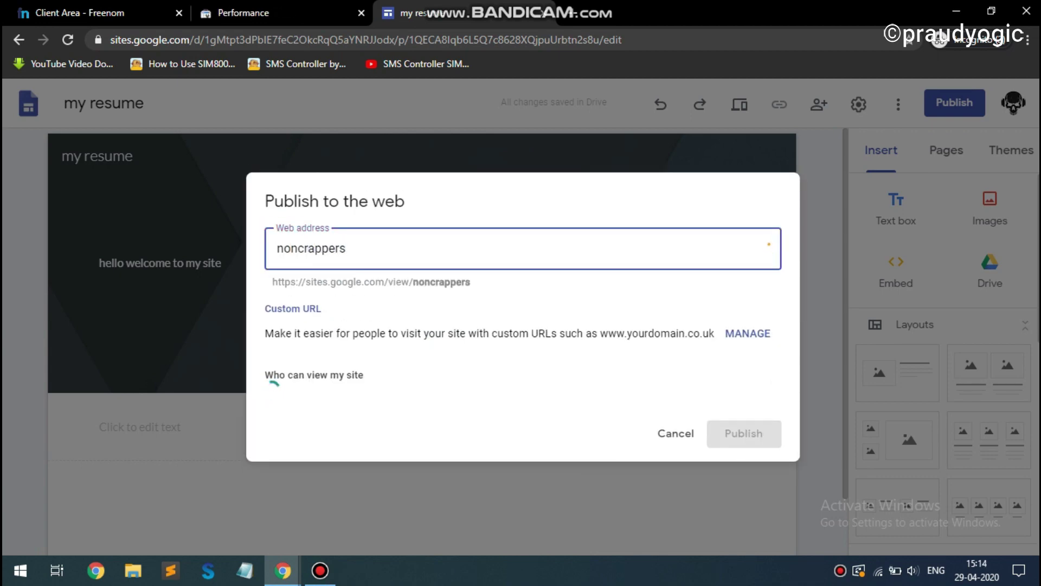
key("Return")
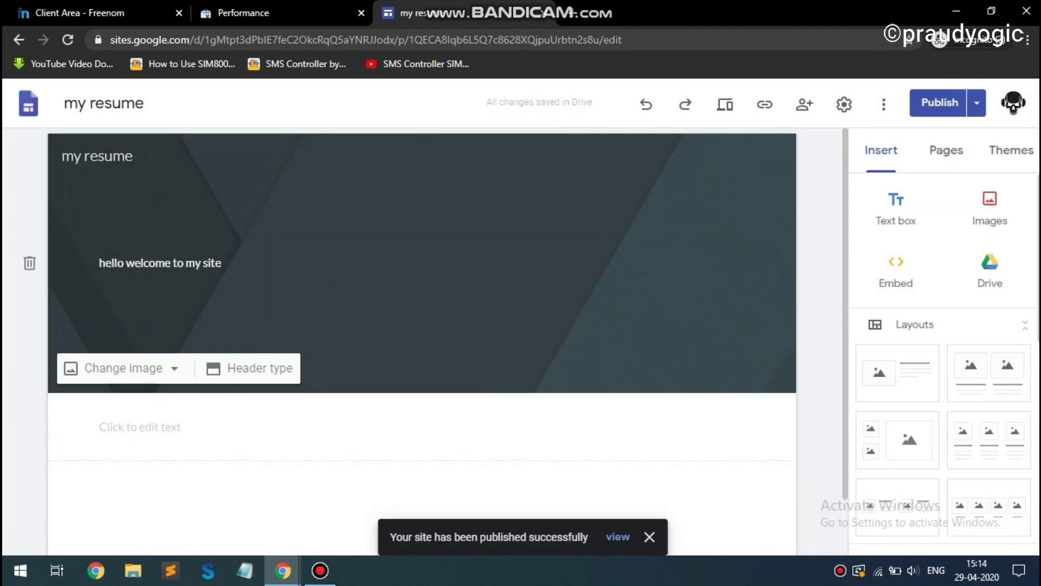
left_click(977, 102)
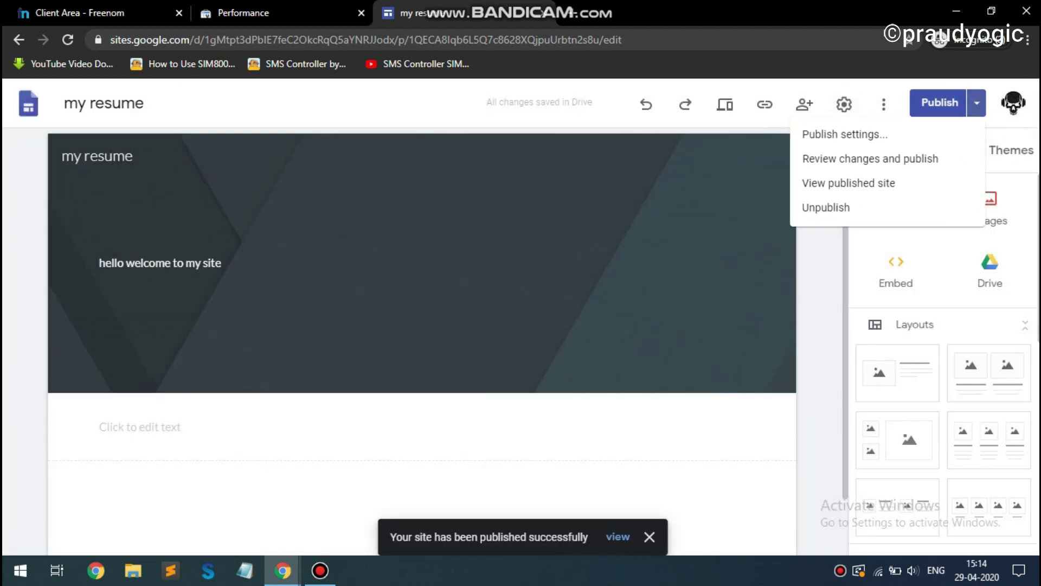
left_click(845, 134)
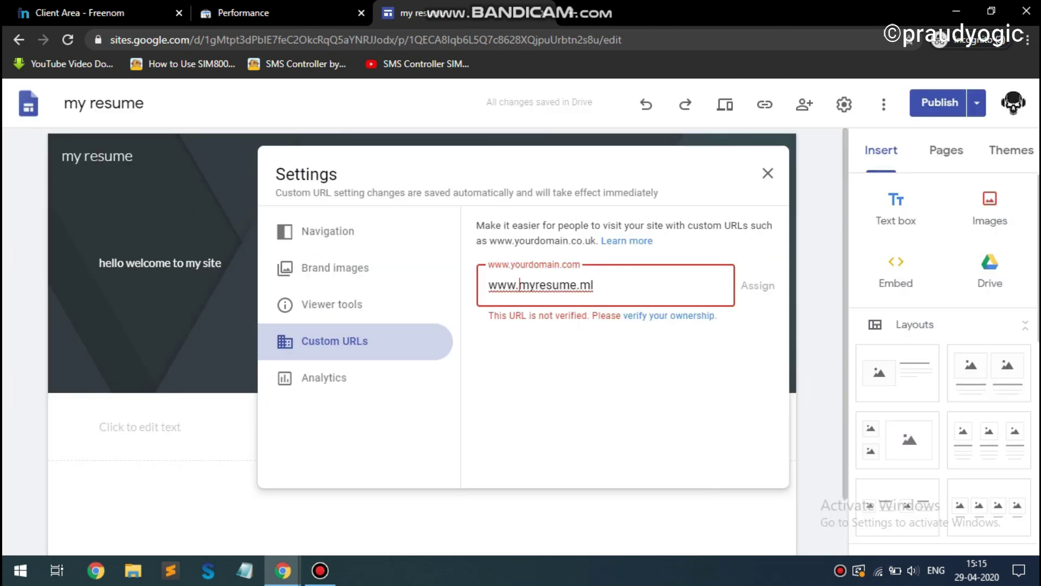
left_click(523, 284)
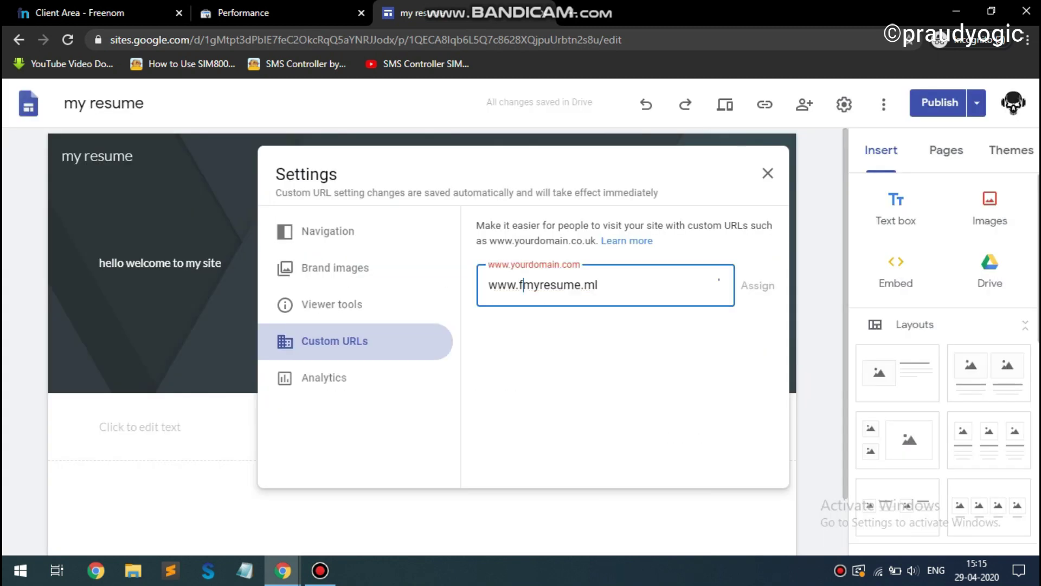
type("or")
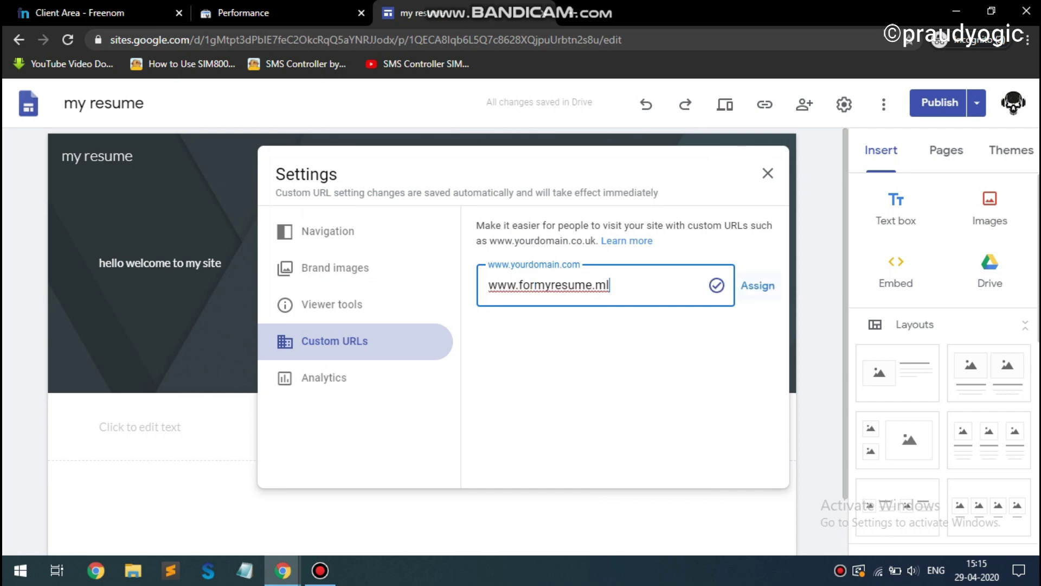
key("Tab")
key("Return")
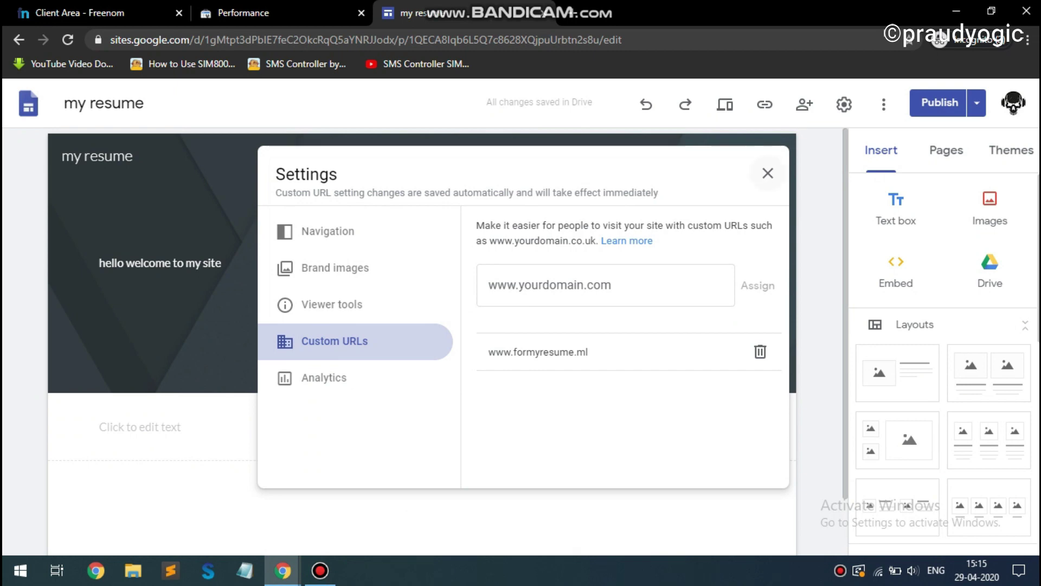
left_click(323, 378)
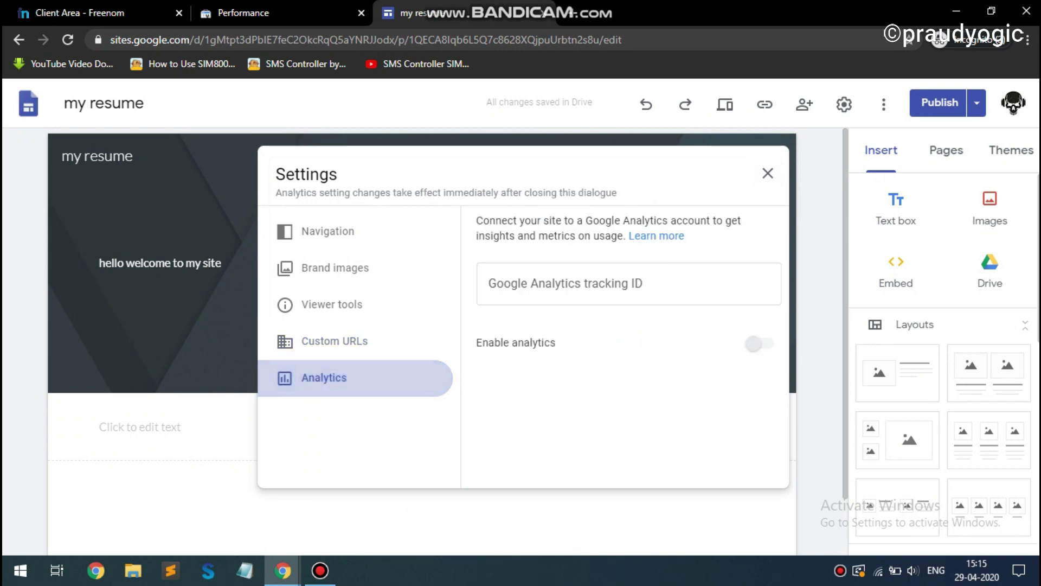
left_click(332, 305)
left_click(335, 268)
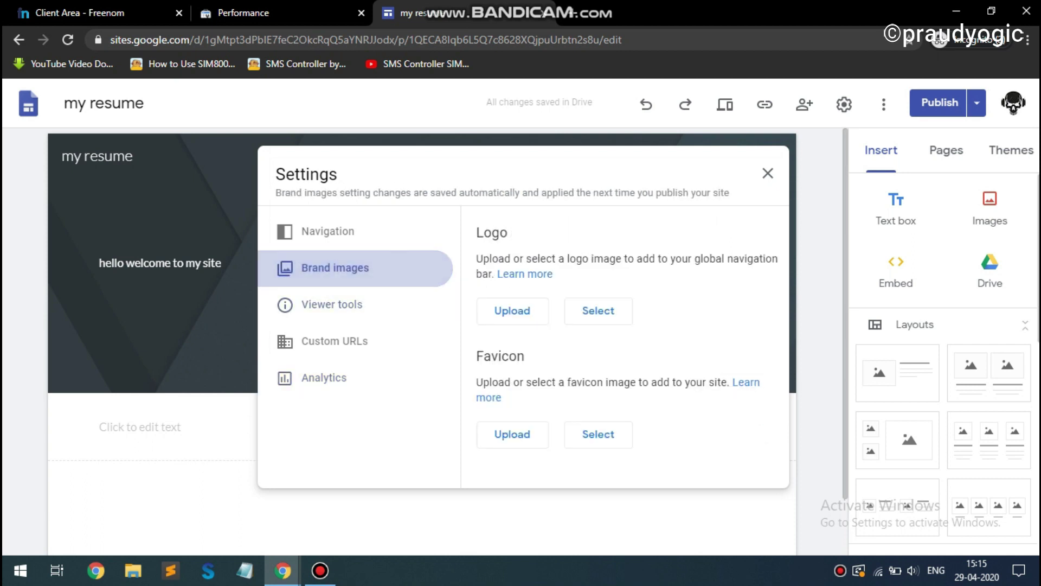
left_click(328, 231)
left_click(334, 341)
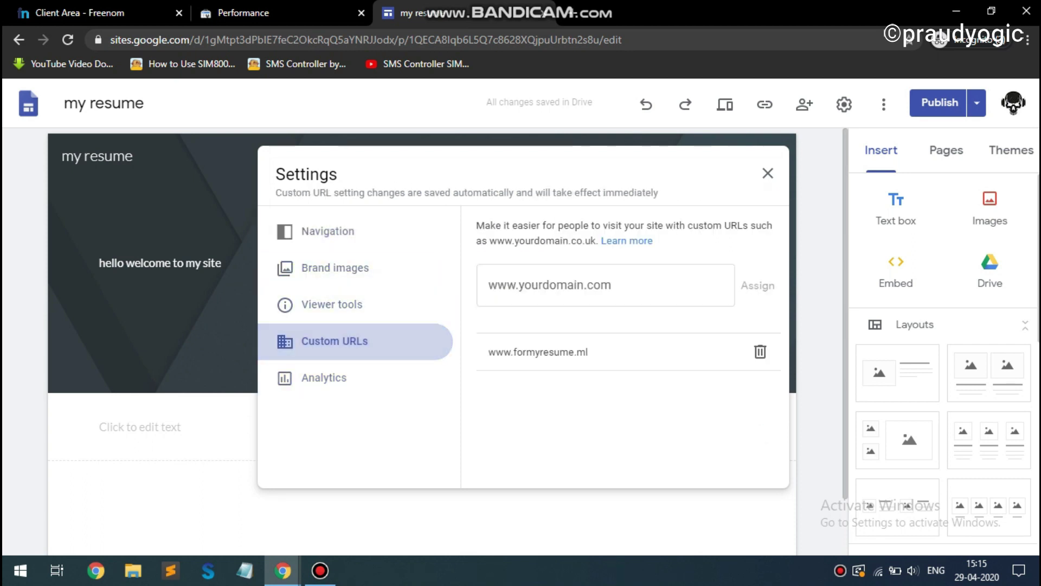
Step: Close the custom URL settings and review the site's publish settings for the assigned custom URL without changing anything
left_click(768, 173)
left_click(977, 102)
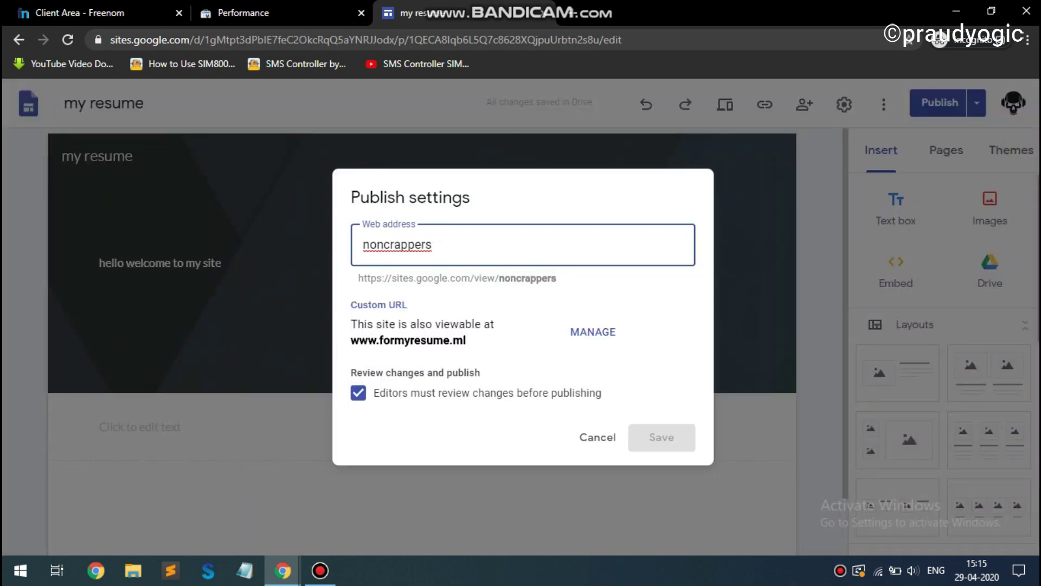
left_click(477, 347)
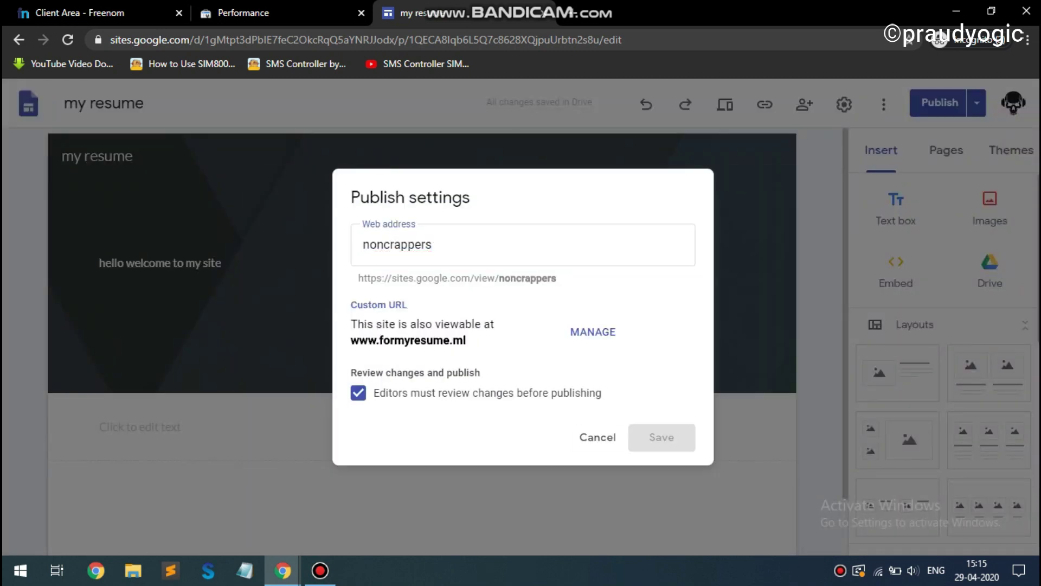
left_click(597, 437)
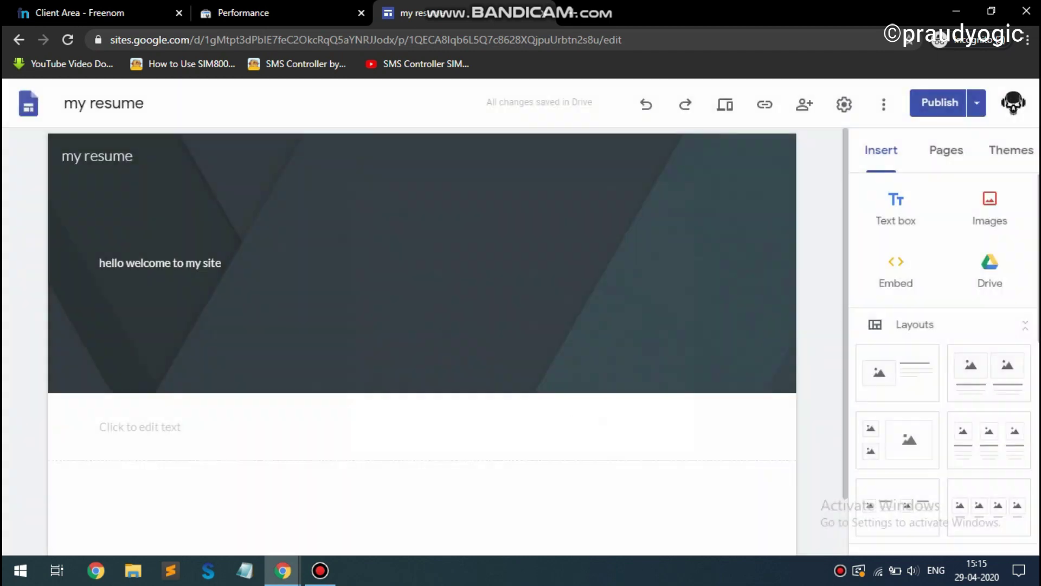
key("ctrl+t")
type("www.formyresume.ml")
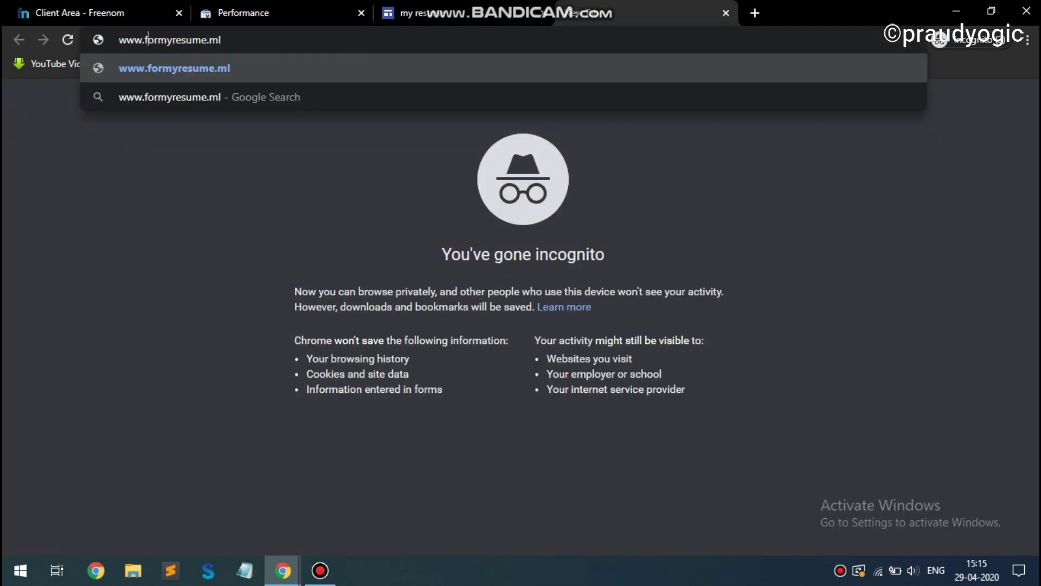
key("Return")
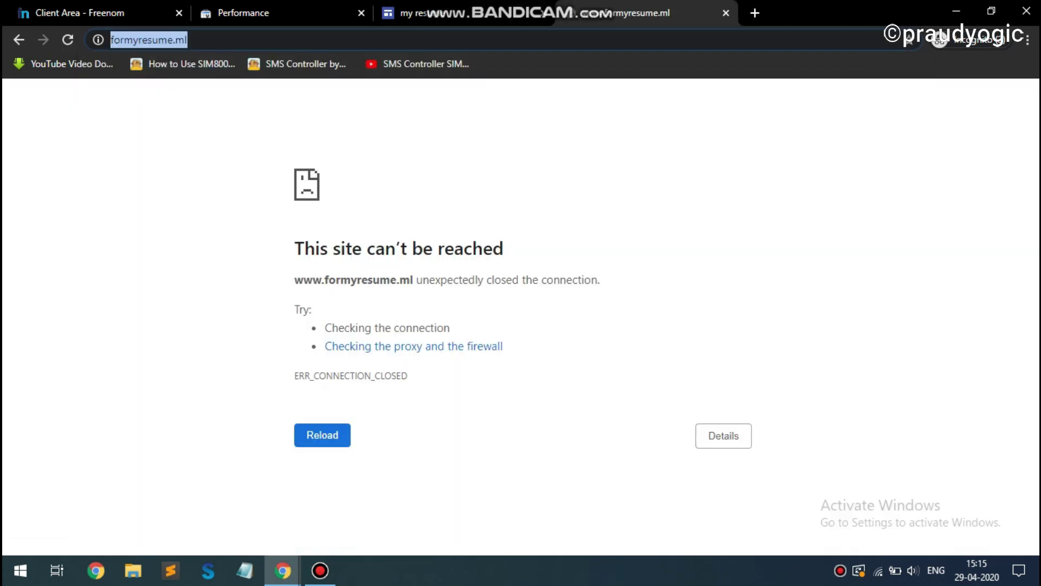
left_click(322, 435)
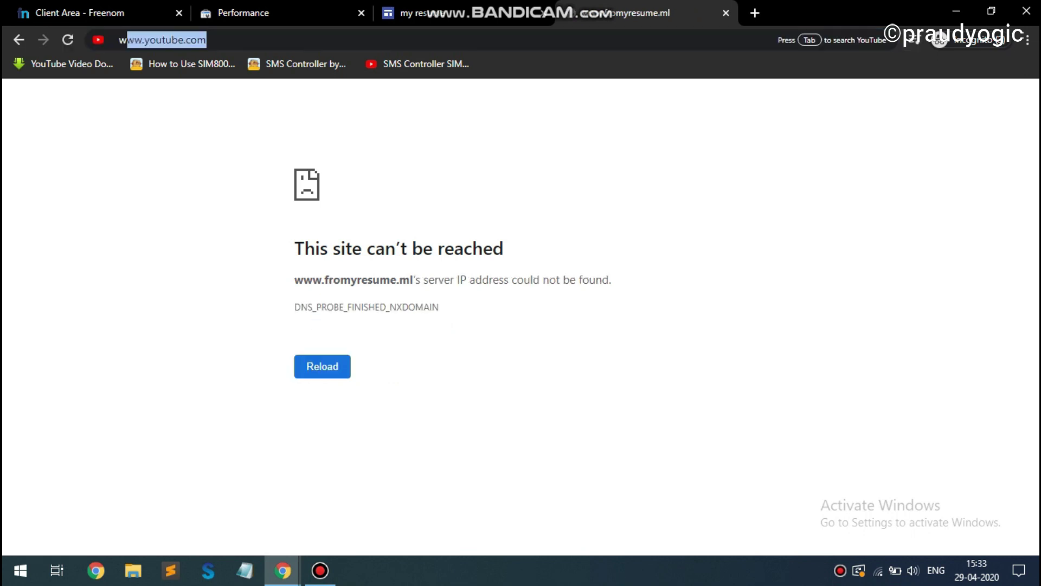
type("www.form")
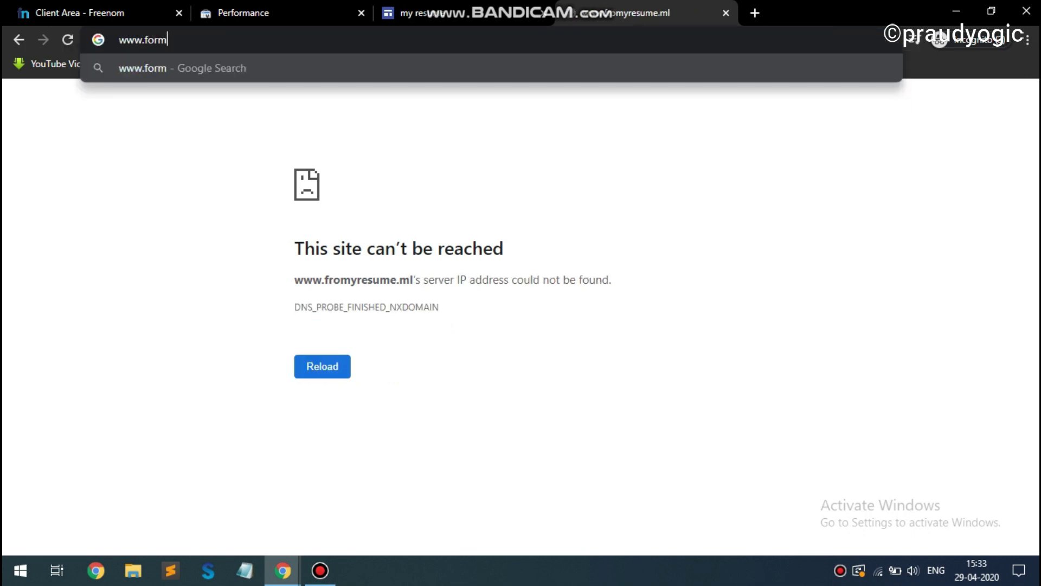
type("yres")
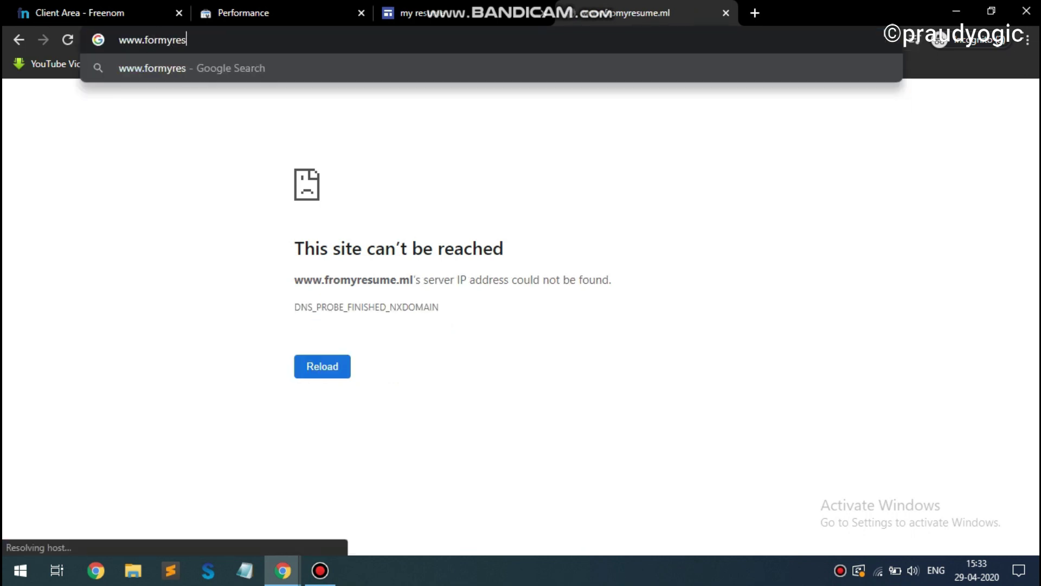
type("ume.ml")
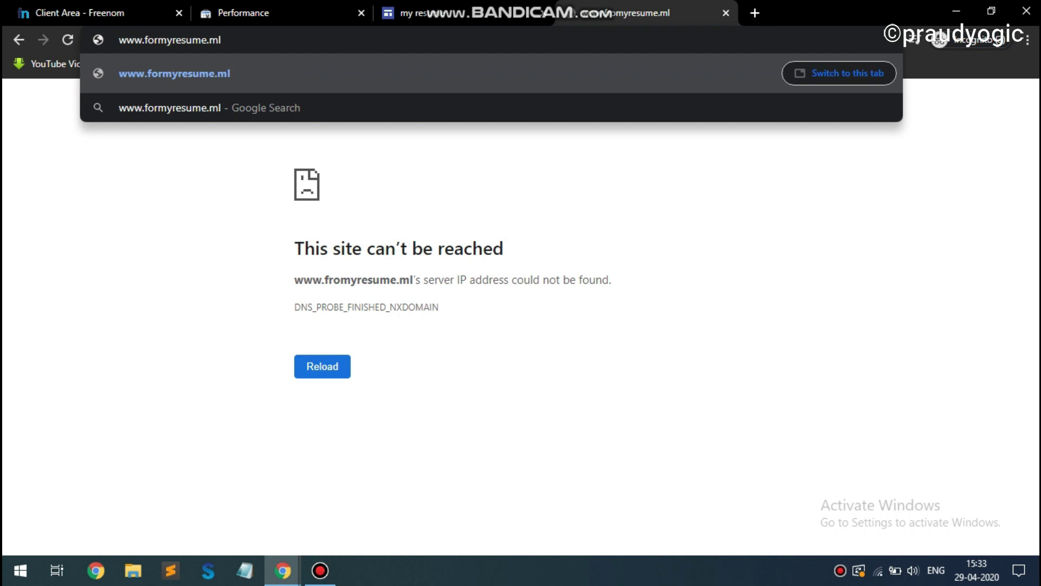
key("Return")
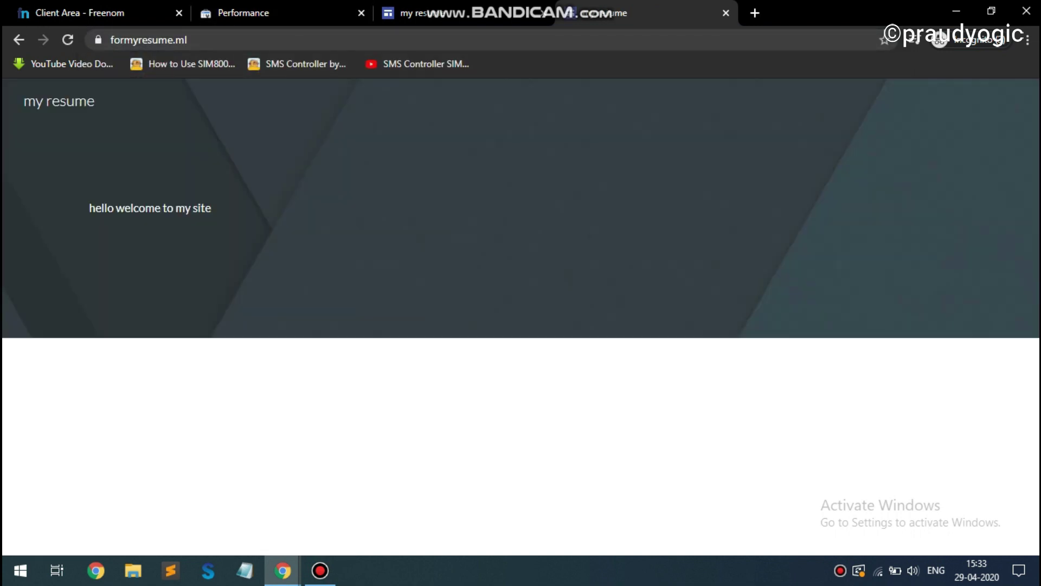